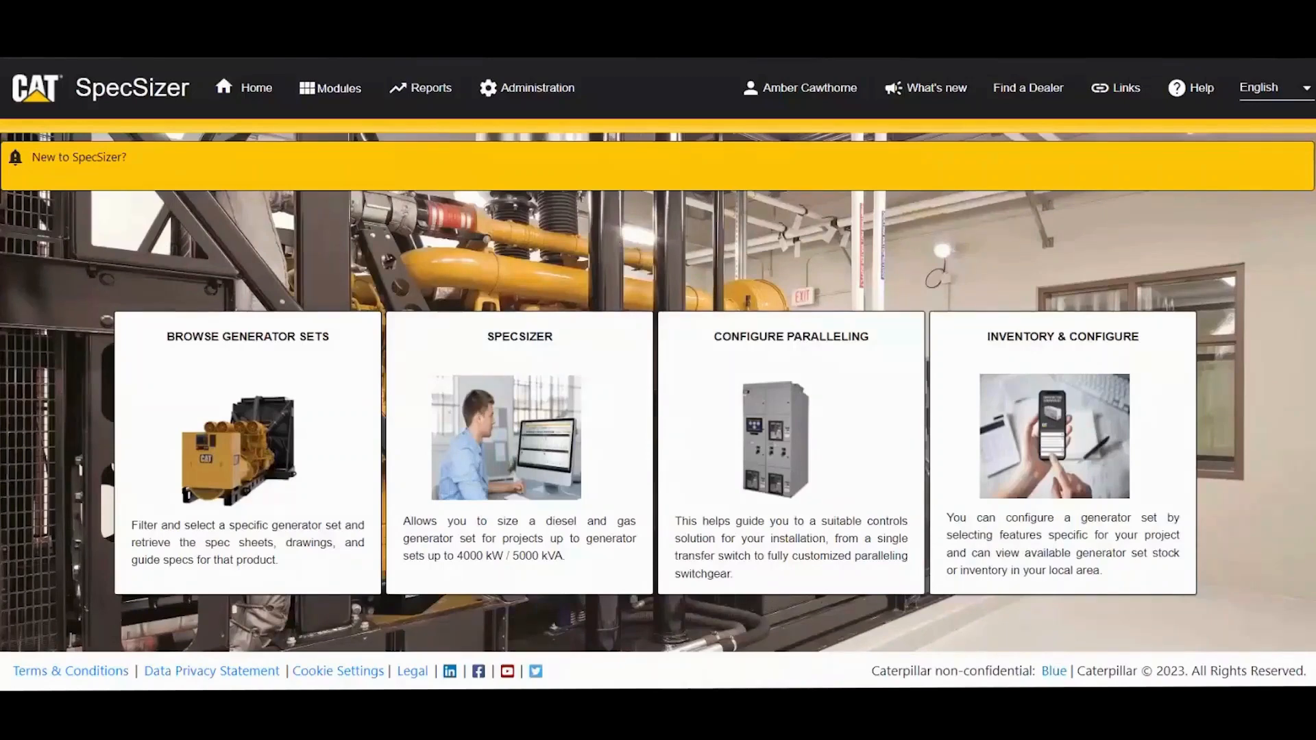
Step: Open the SPECSIZER card on the home page to reach the empty My Projects page
click(577, 431)
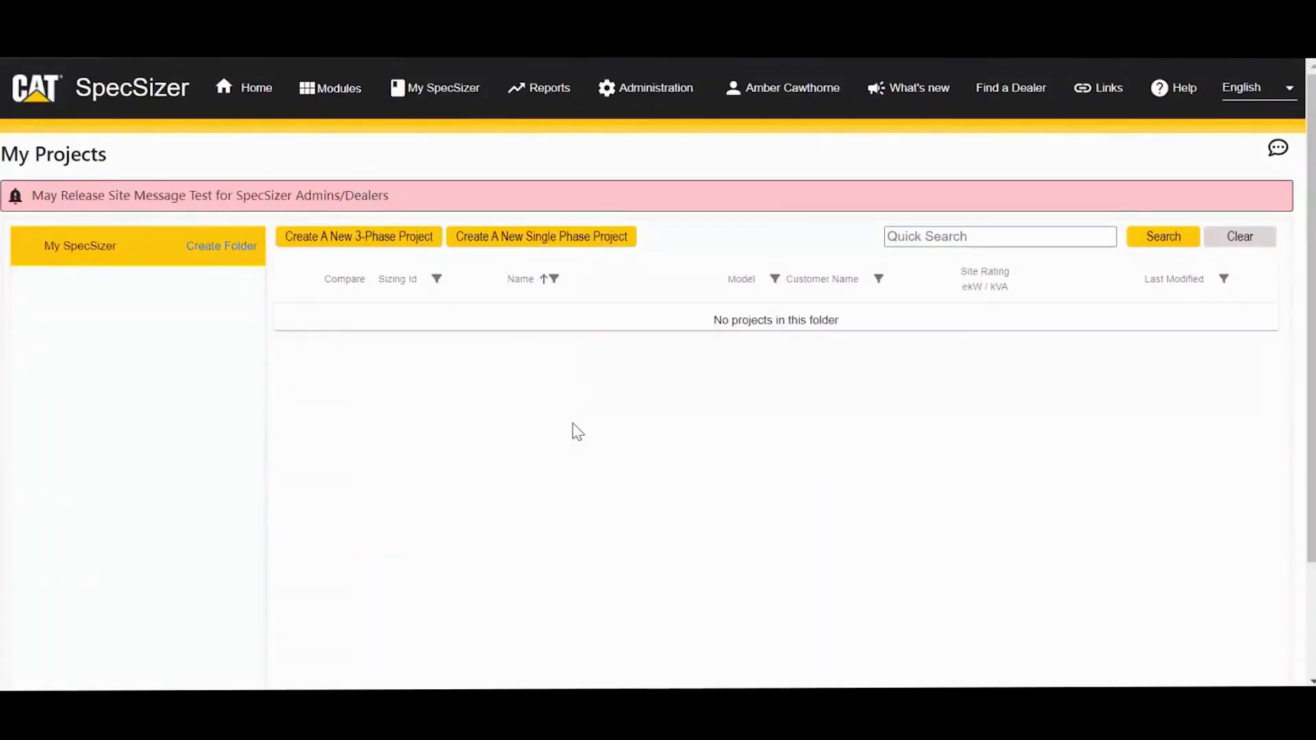
Step: Go to My SpecSizer > My Loads to view the saved load templates
click(425, 86)
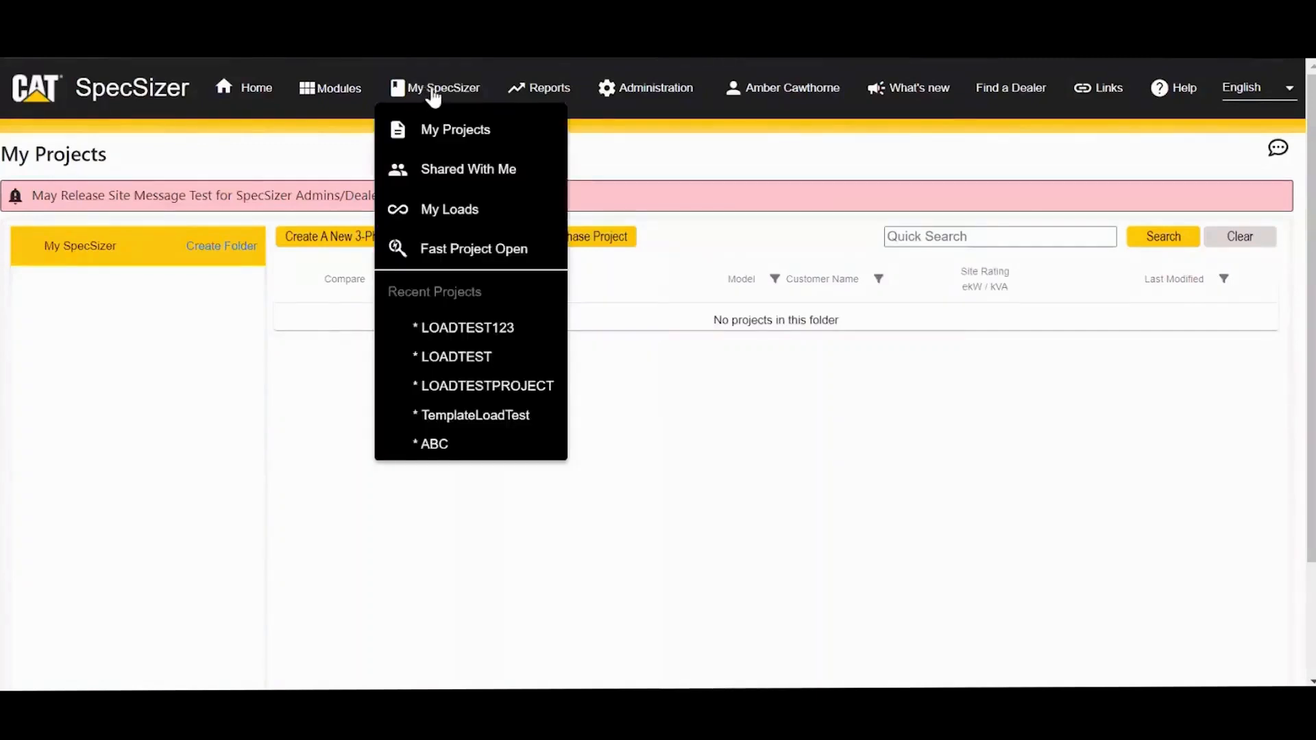
click(433, 94)
click(436, 93)
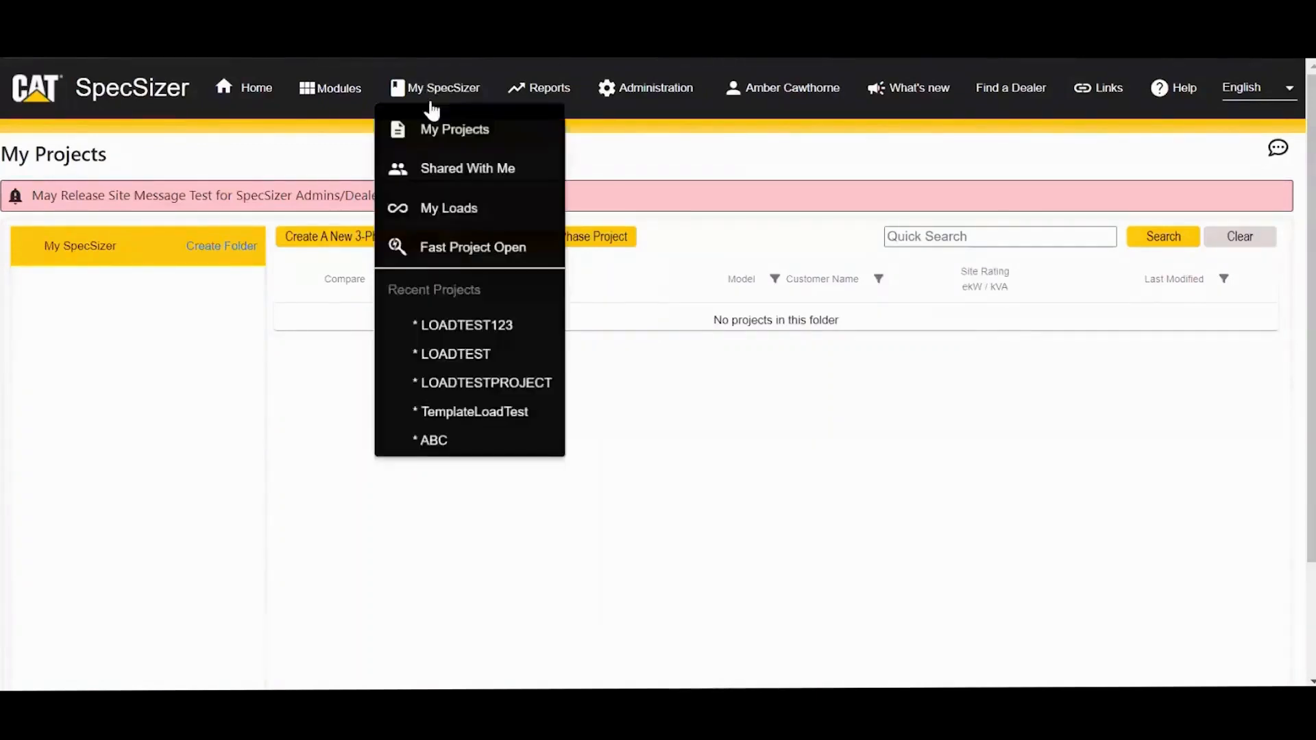
click(436, 212)
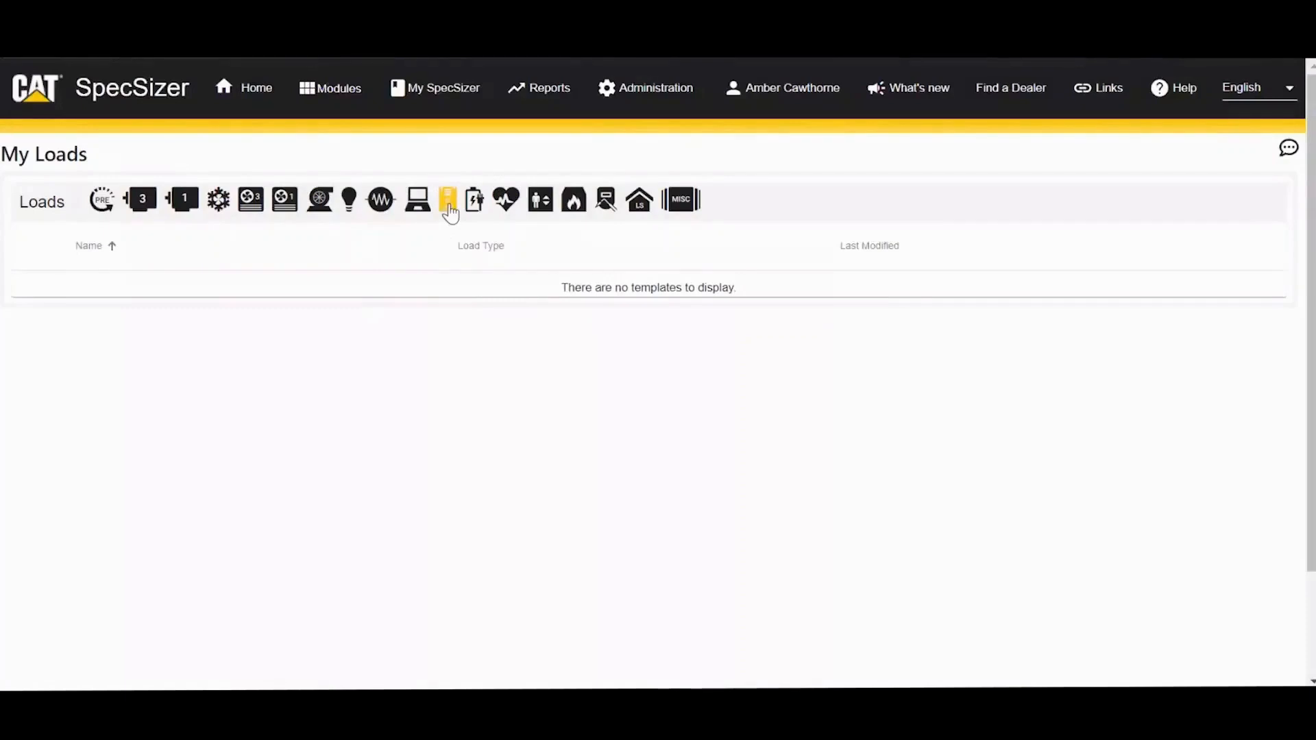
Step: Start a new UPS load and name it DataCentreProject
click(448, 203)
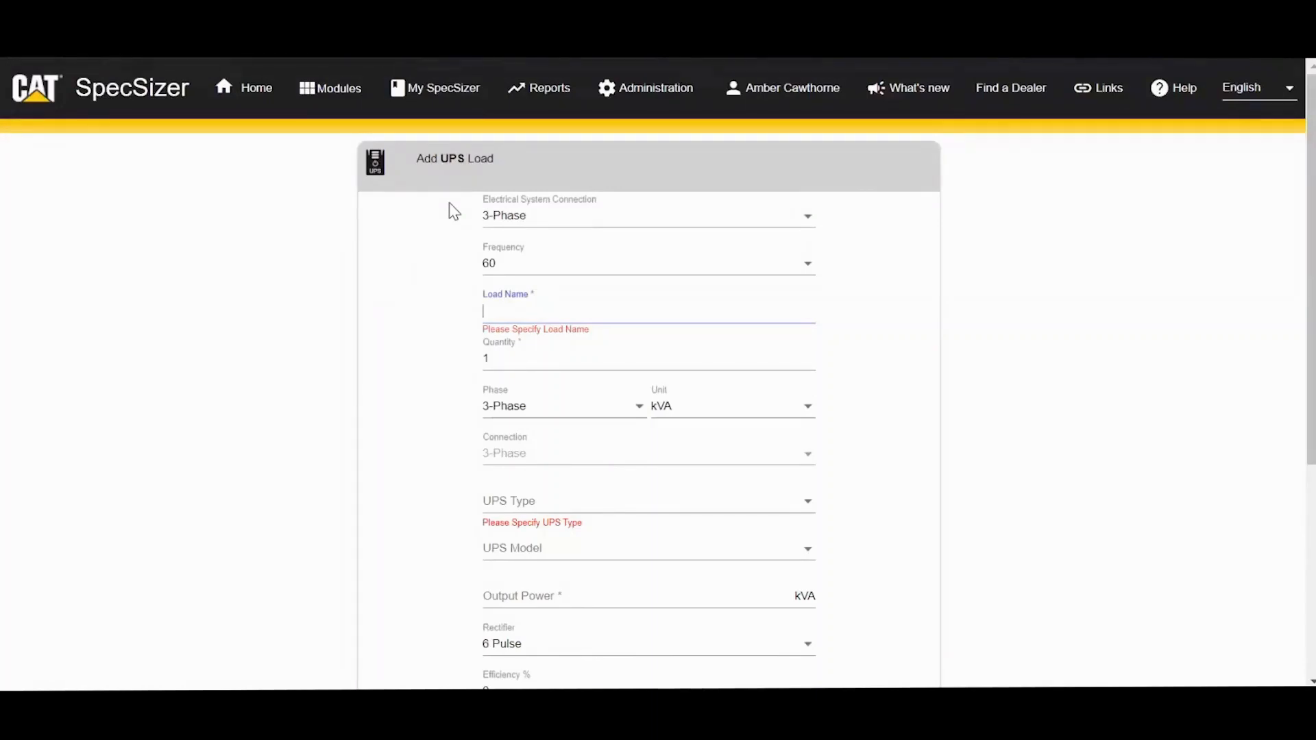
text(DataCentr)
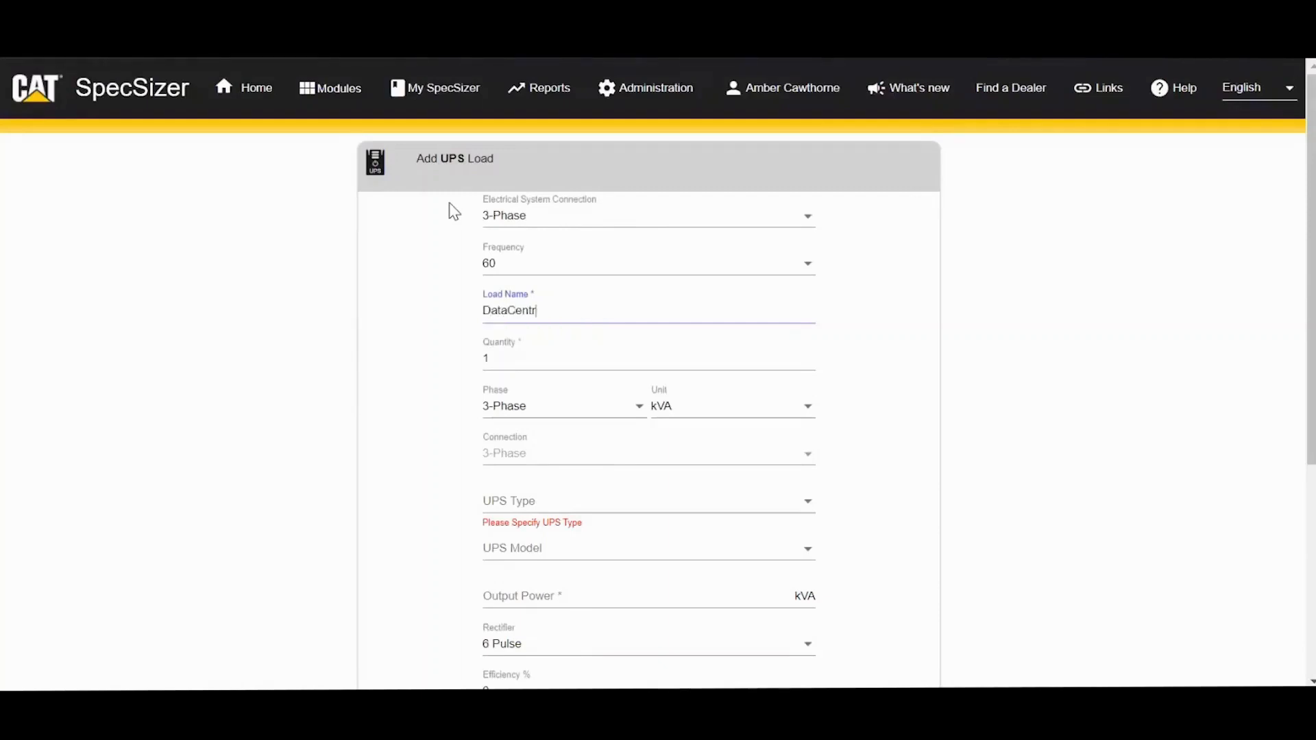
text(eProject)
click(495, 502)
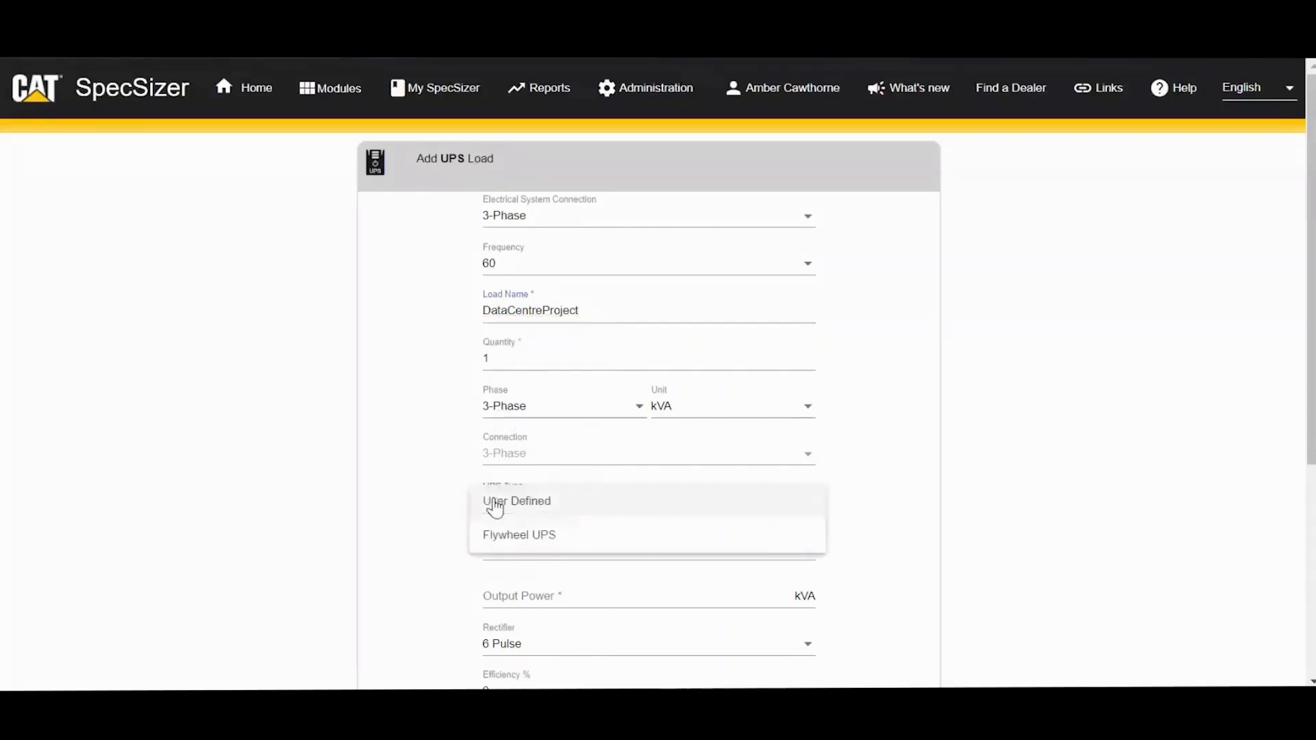
Step: Set UPS Type to User Defined with UPS Rating 500 and Output Power 500
click(494, 503)
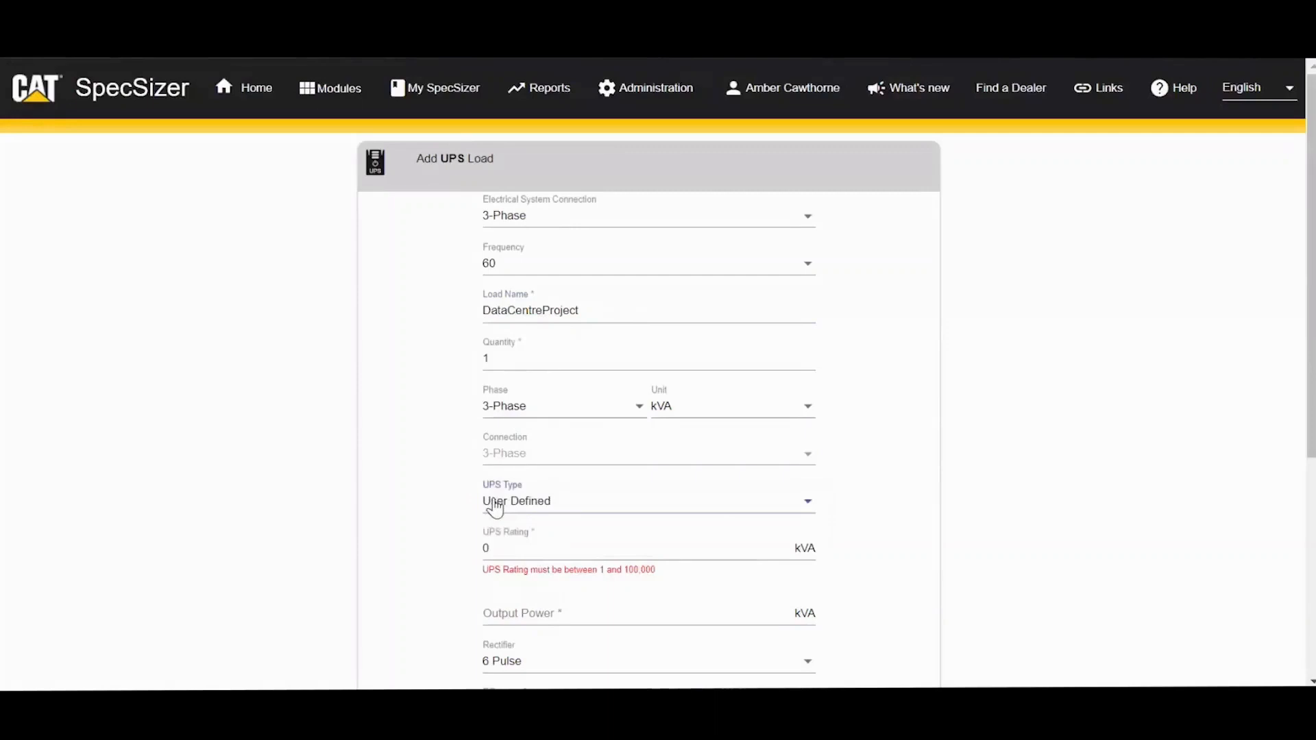
click(496, 545)
key(BackSpace)
text(500)
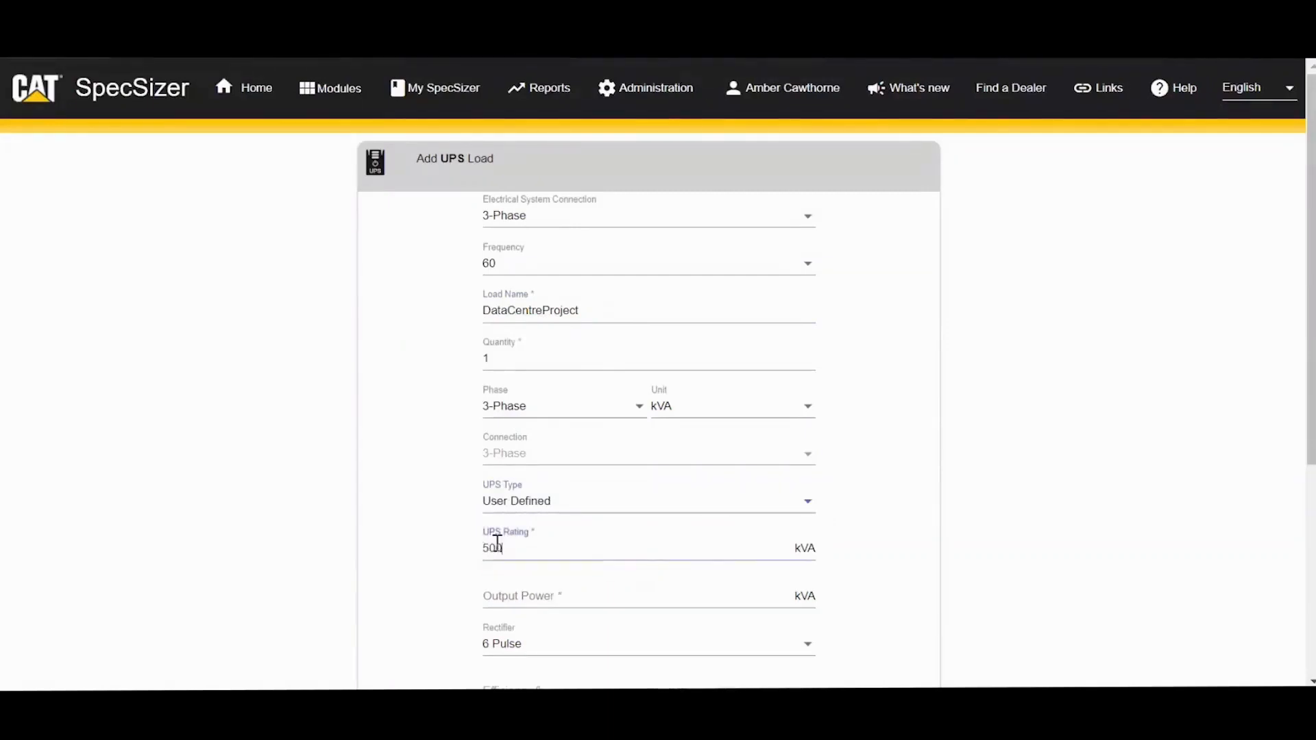
click(533, 600)
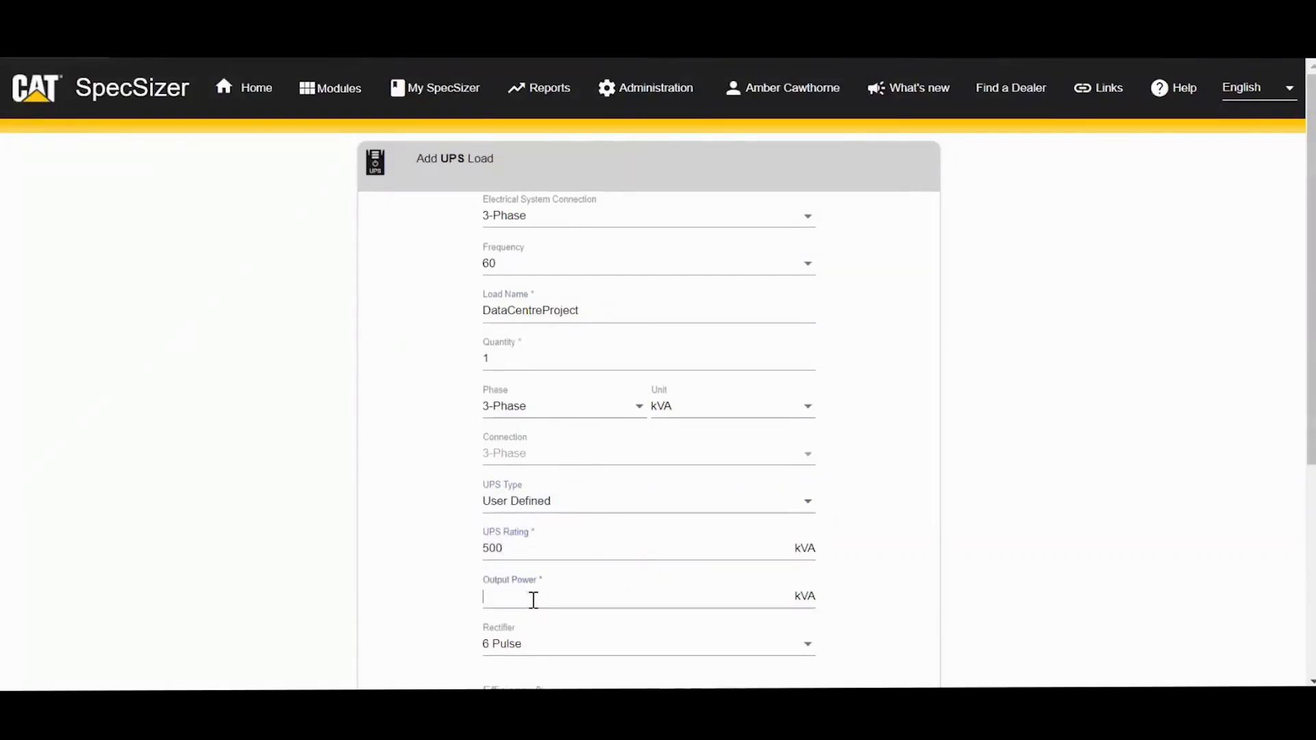
text(500)
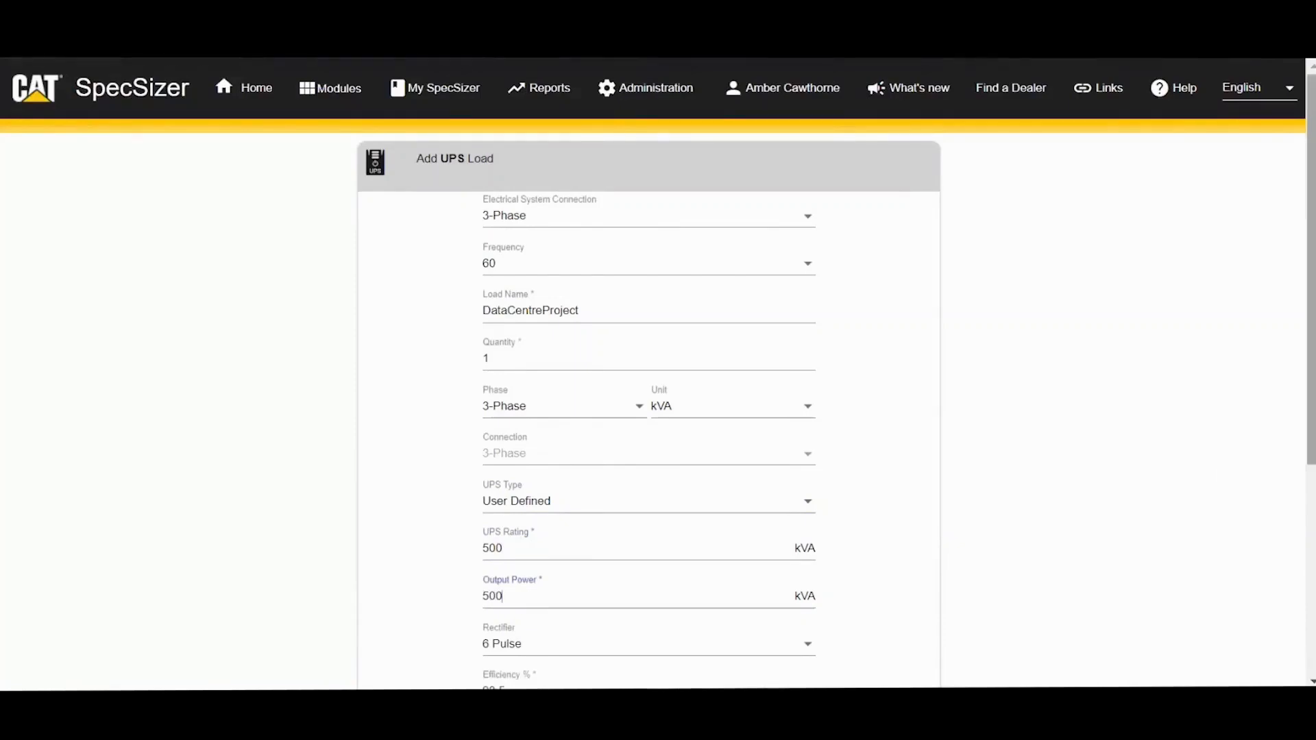
Step: Keep the frequency at 60 and switch the load unit to kW
scroll(1314, 438, down, 1)
scroll(1313, 438, down, 1)
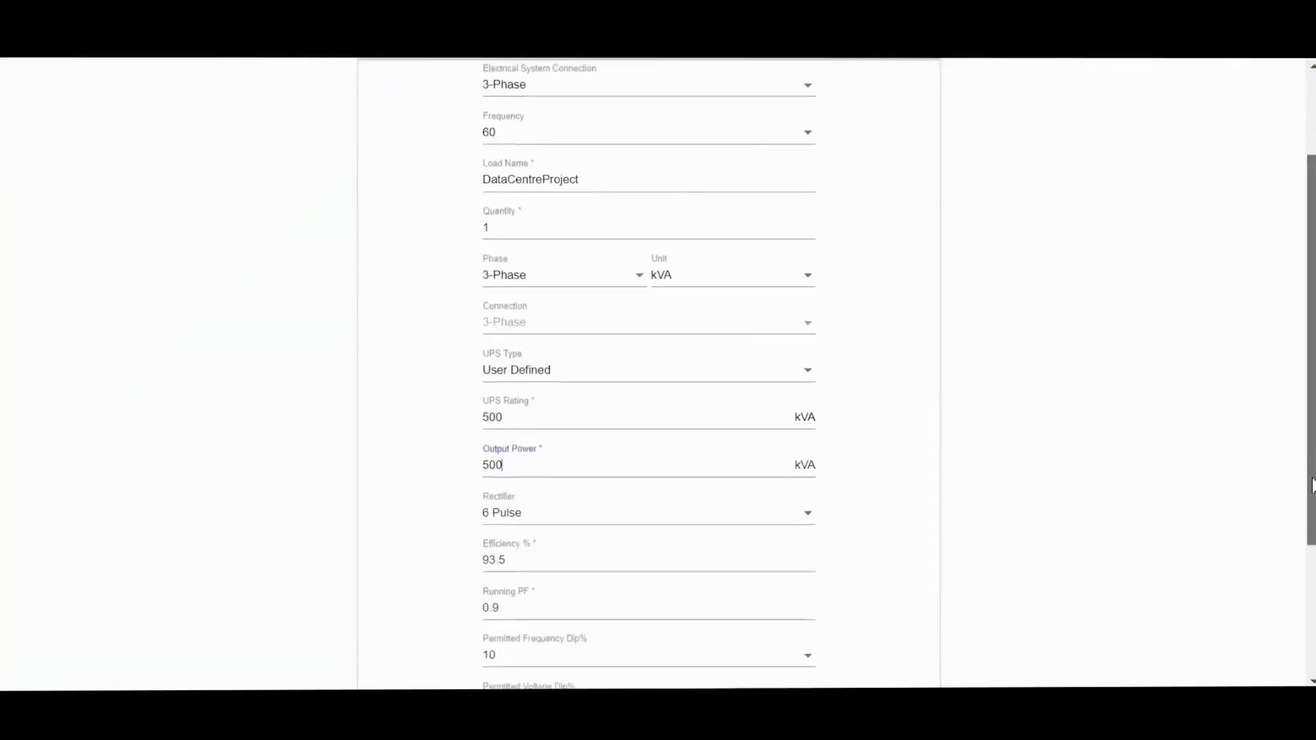
scroll(1313, 456, up, 2)
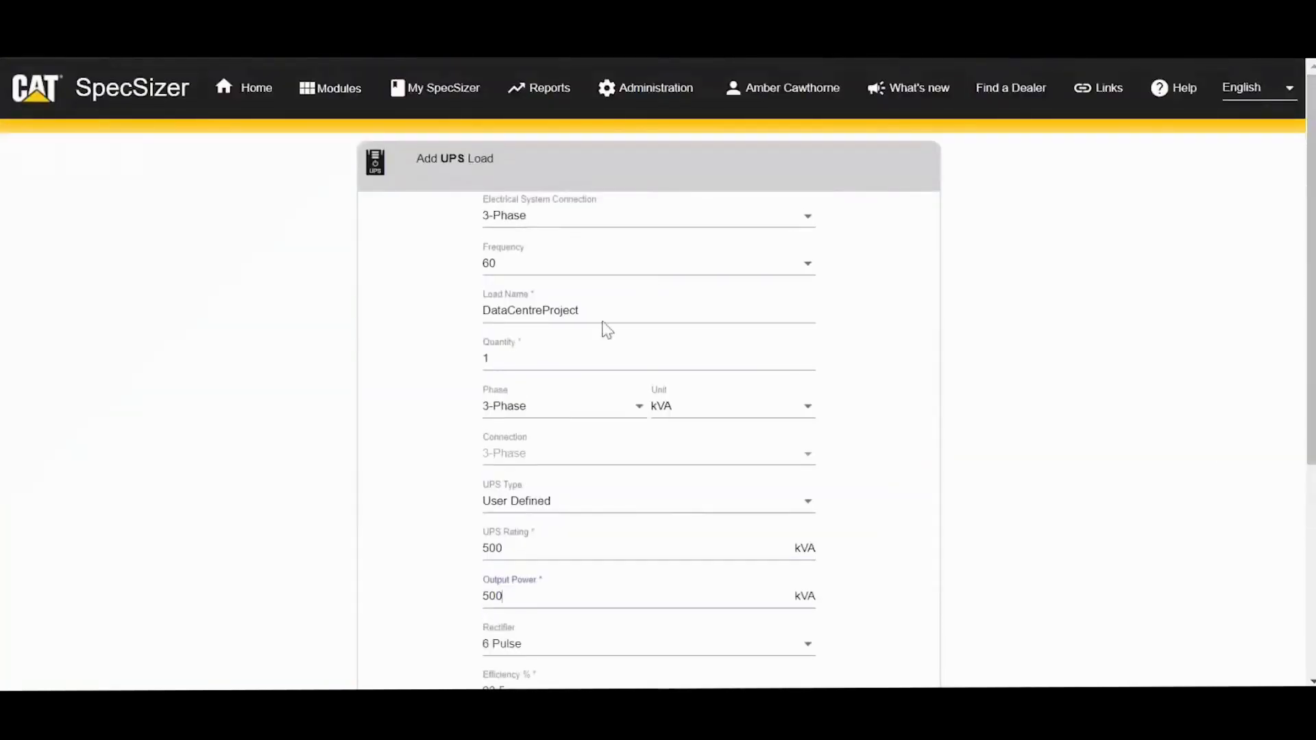
drag(606, 312, 473, 308)
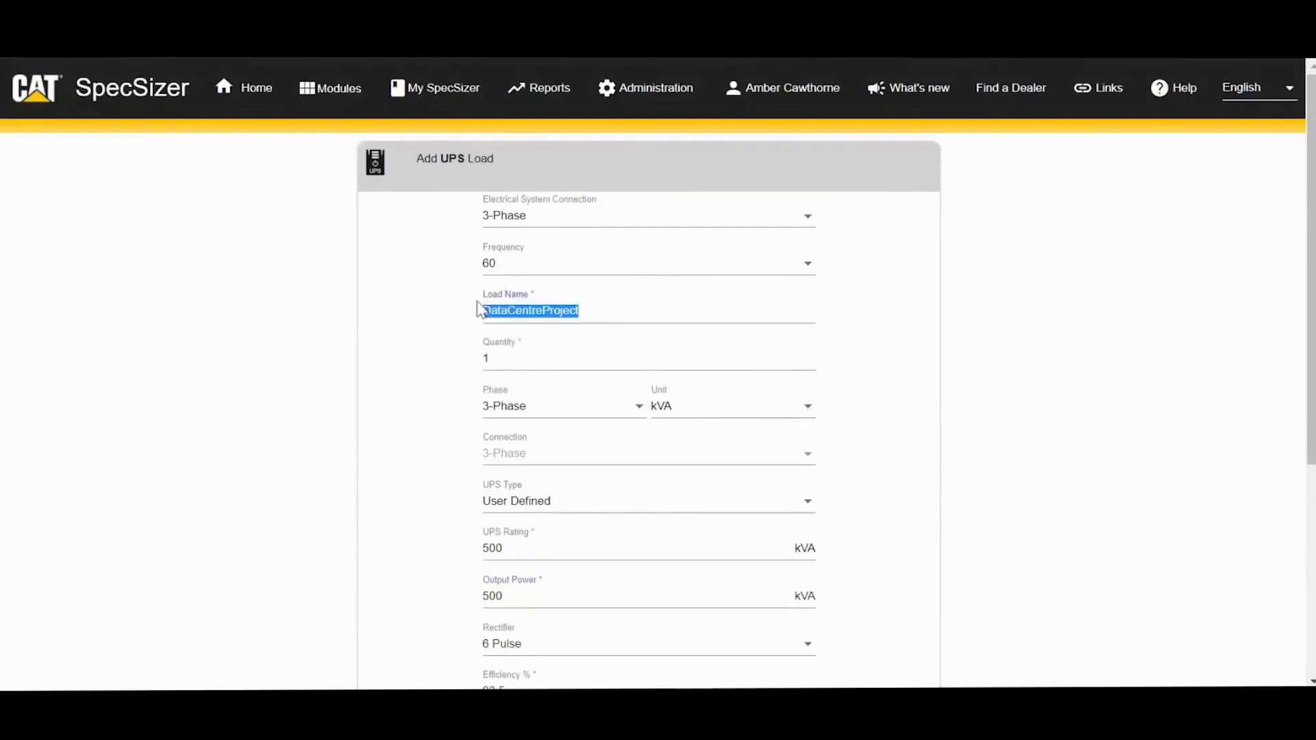
click(520, 271)
click(520, 270)
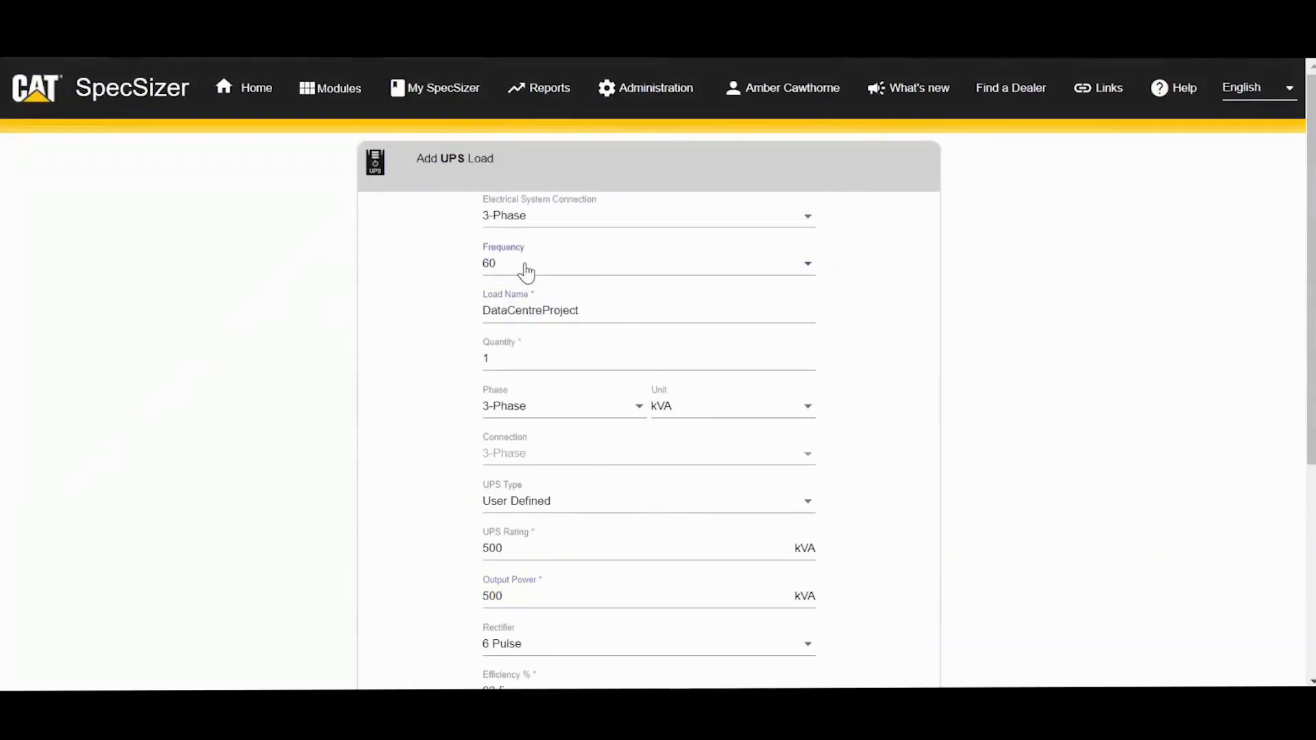
click(683, 416)
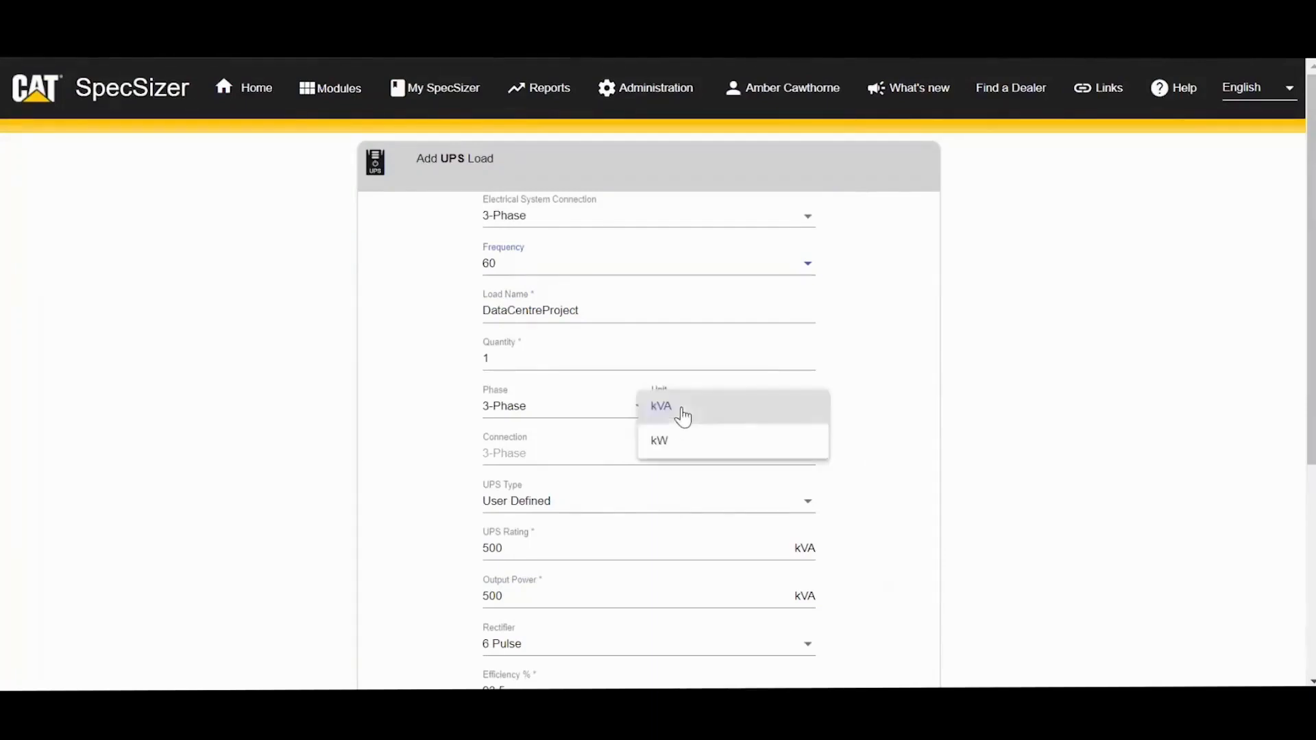
click(683, 441)
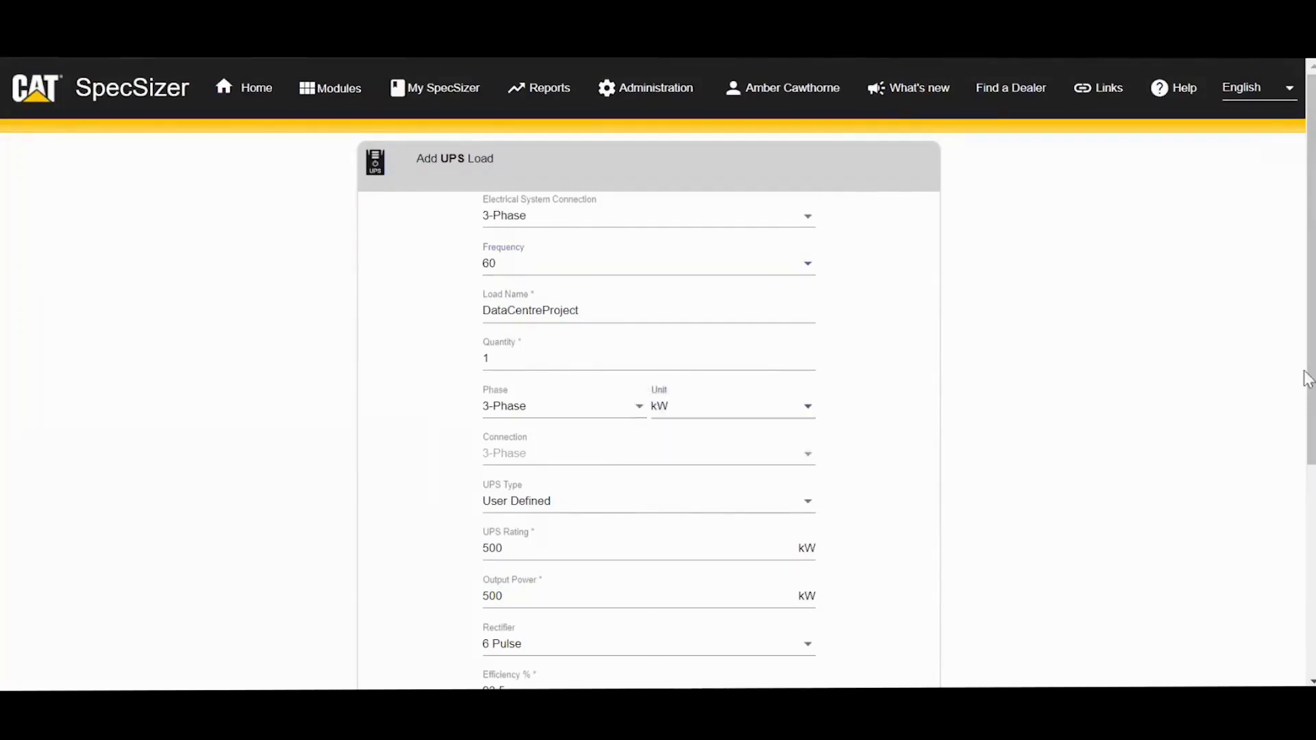
drag(1309, 365, 1309, 515)
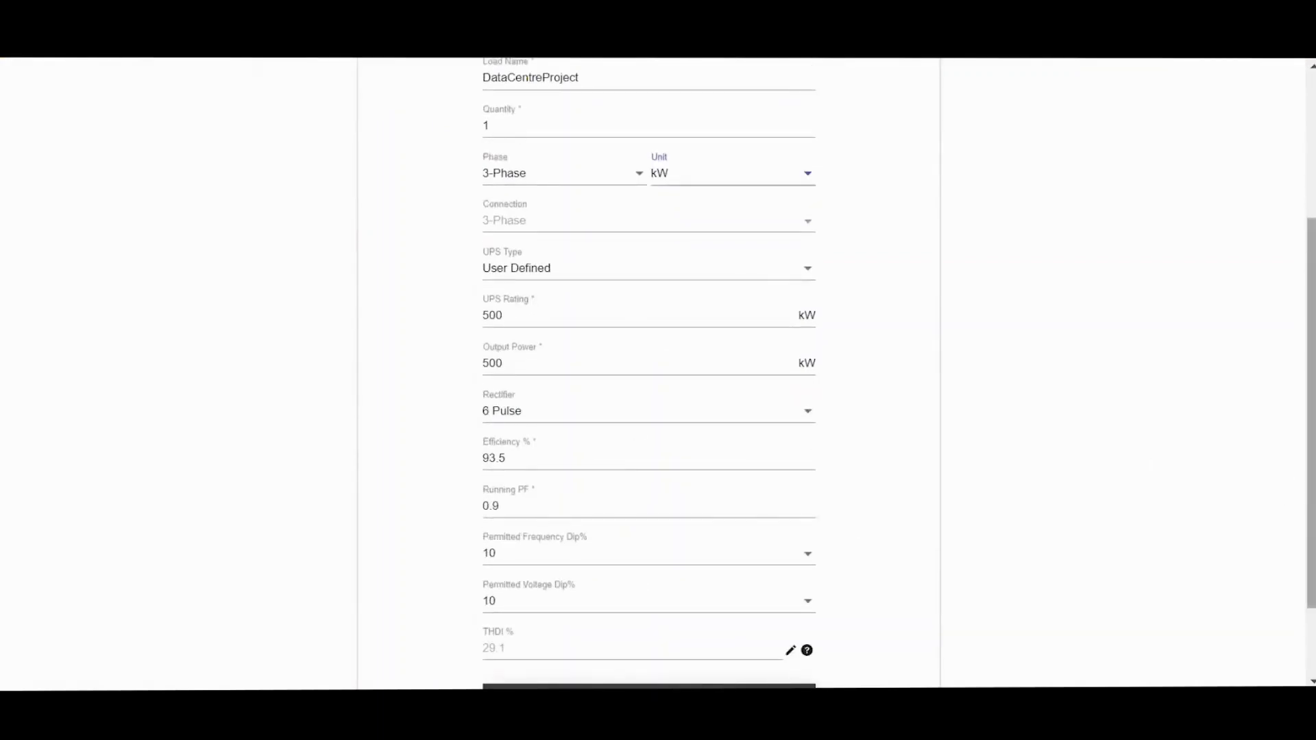
Step: Expand the advanced UPS options, leaving standard defaults on and battery reversion off
drag(1310, 482, 1310, 536)
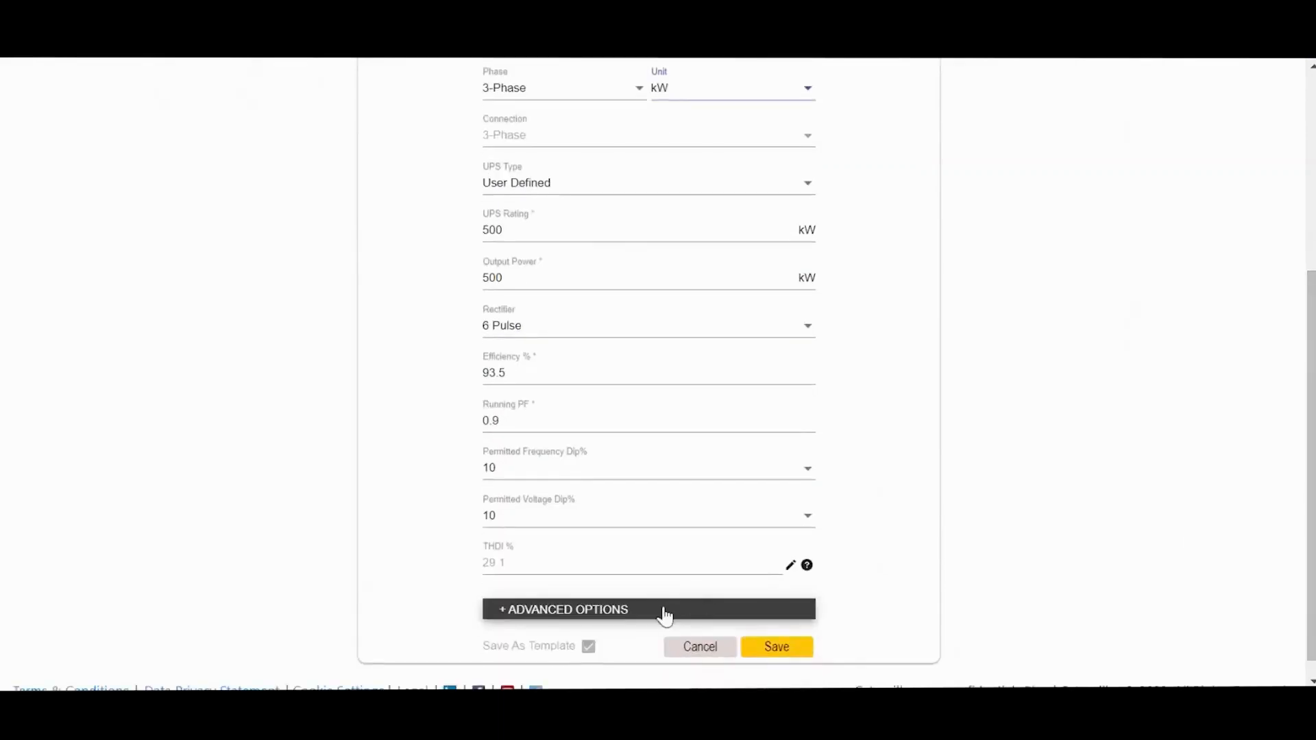
drag(1311, 455, 1312, 472)
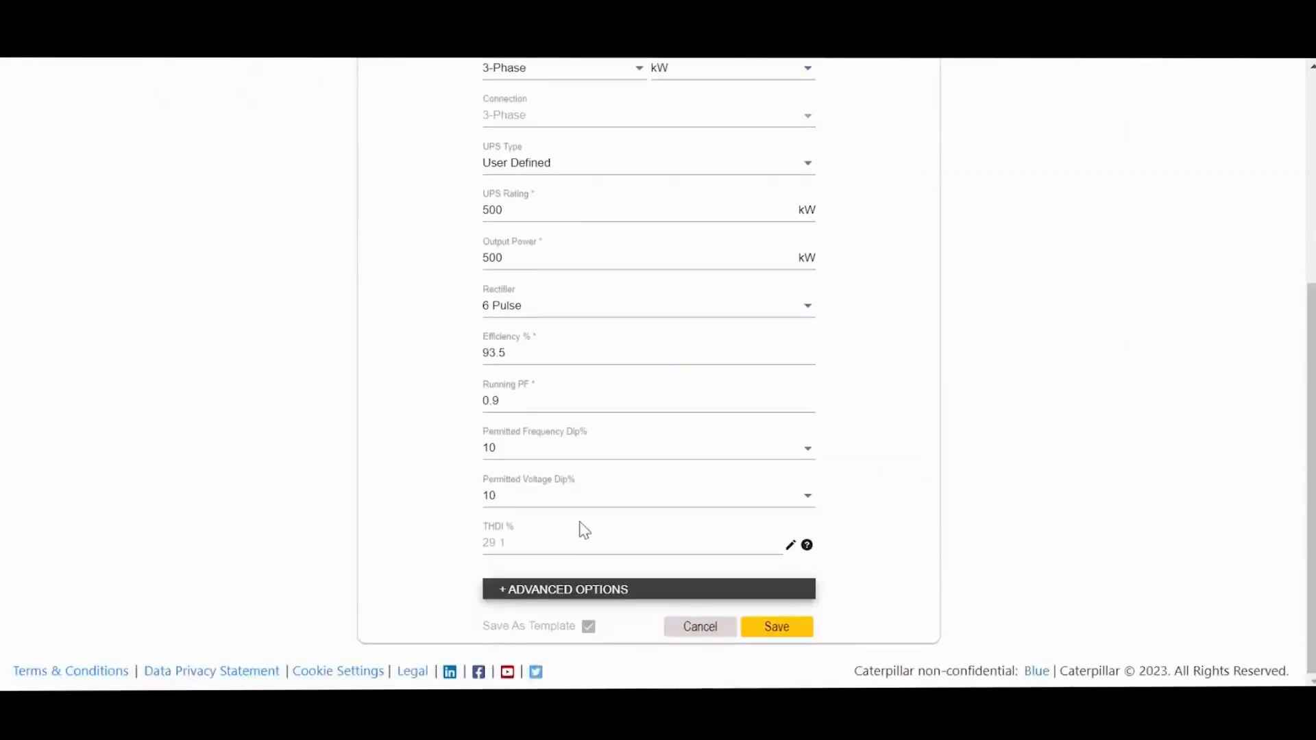
click(504, 592)
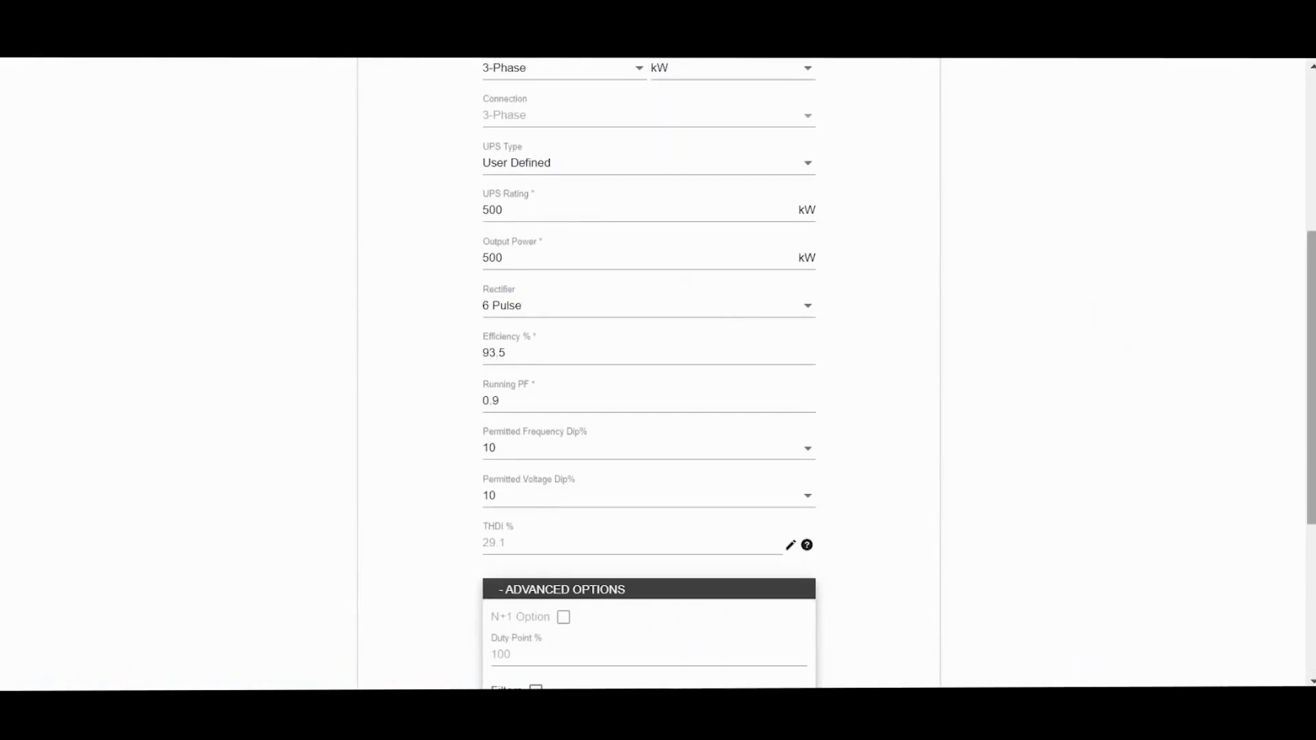
drag(1309, 388, 1305, 501)
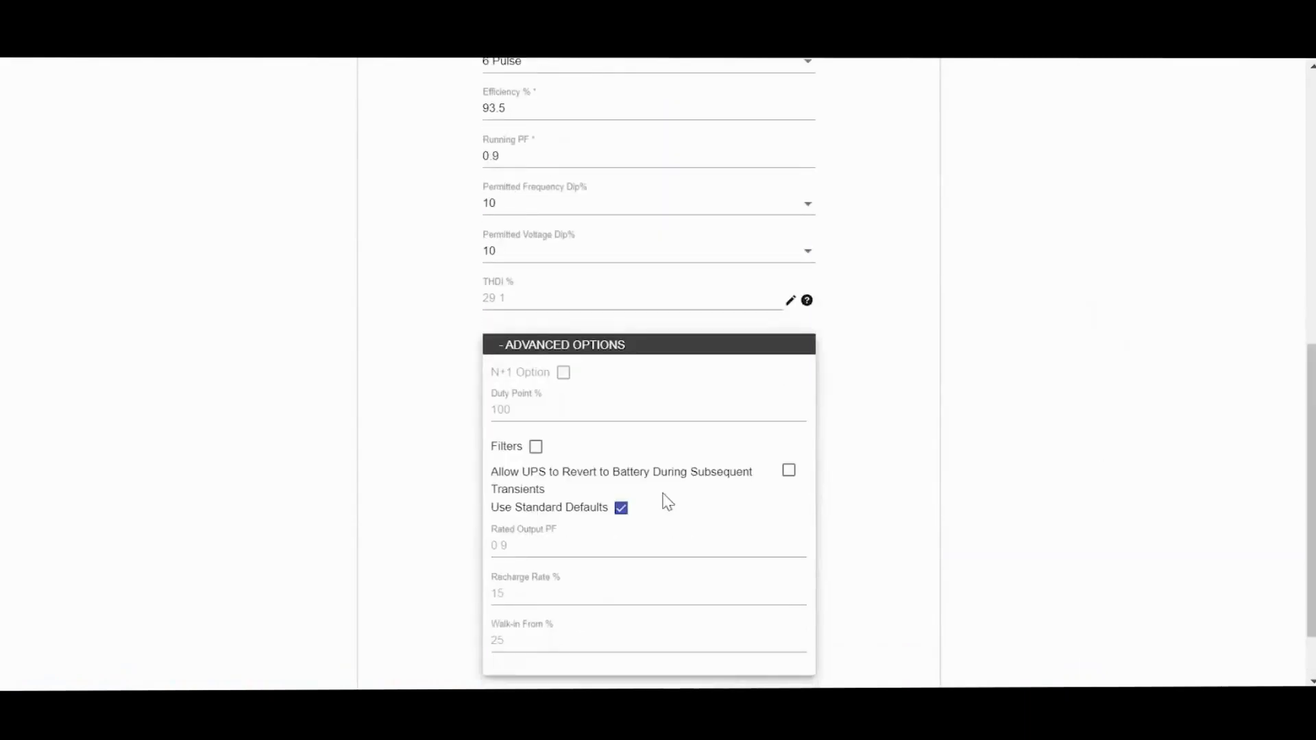
click(622, 514)
click(789, 472)
click(622, 511)
click(789, 472)
Step: Save the DataCentreProject UPS load as a My Loads template
scroll(1289, 493, up, 8)
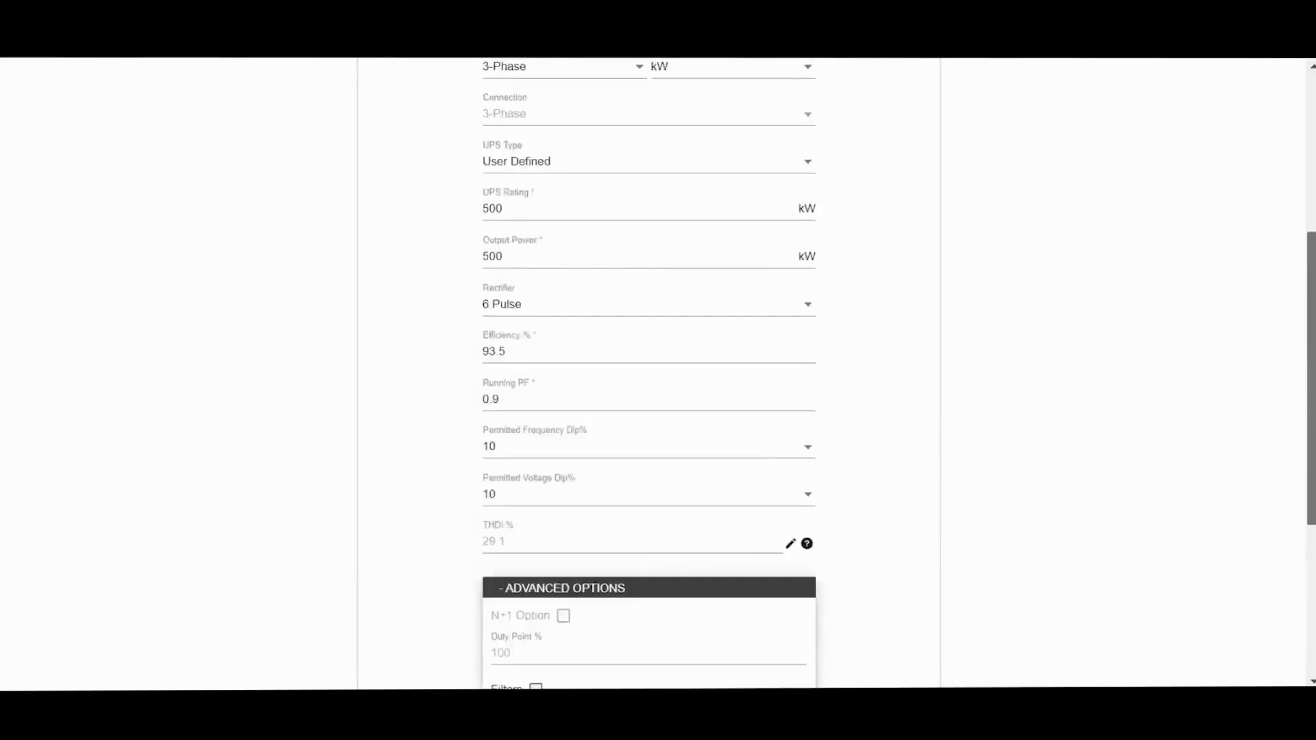
scroll(658, 370, up, 1)
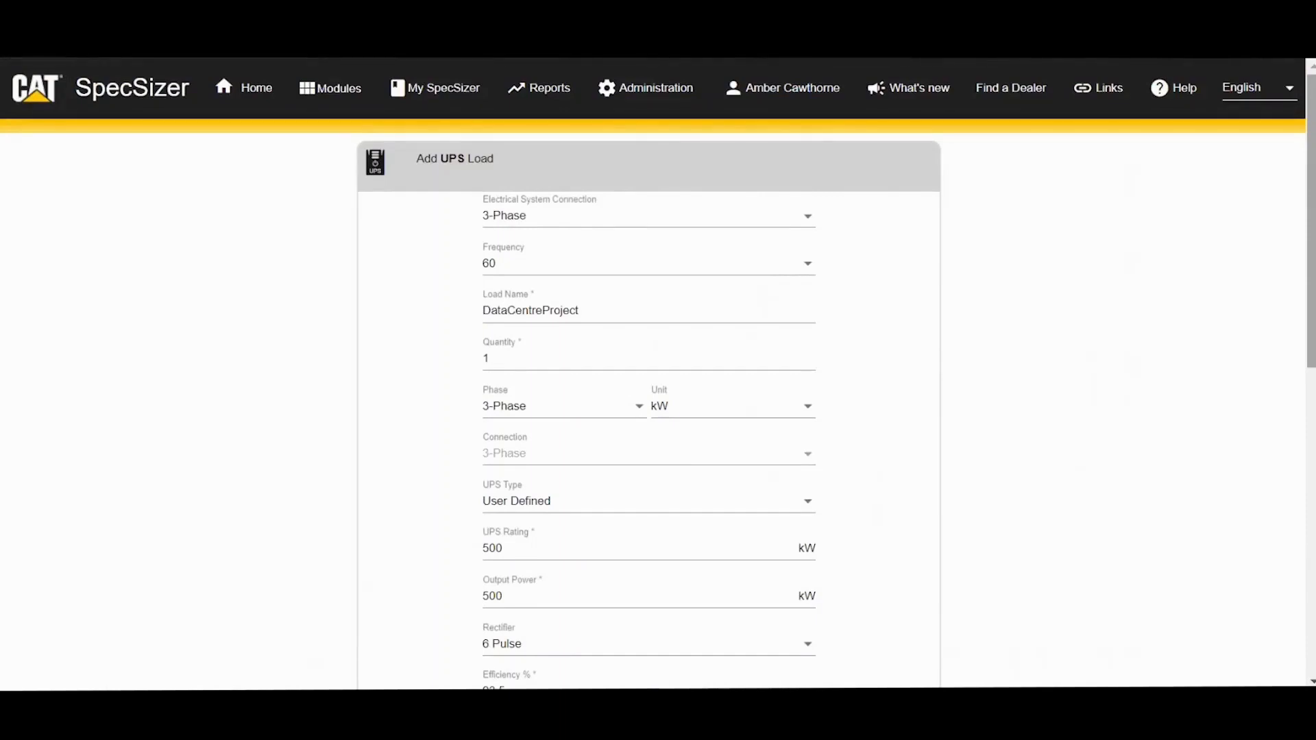
scroll(1165, 565, down, 10)
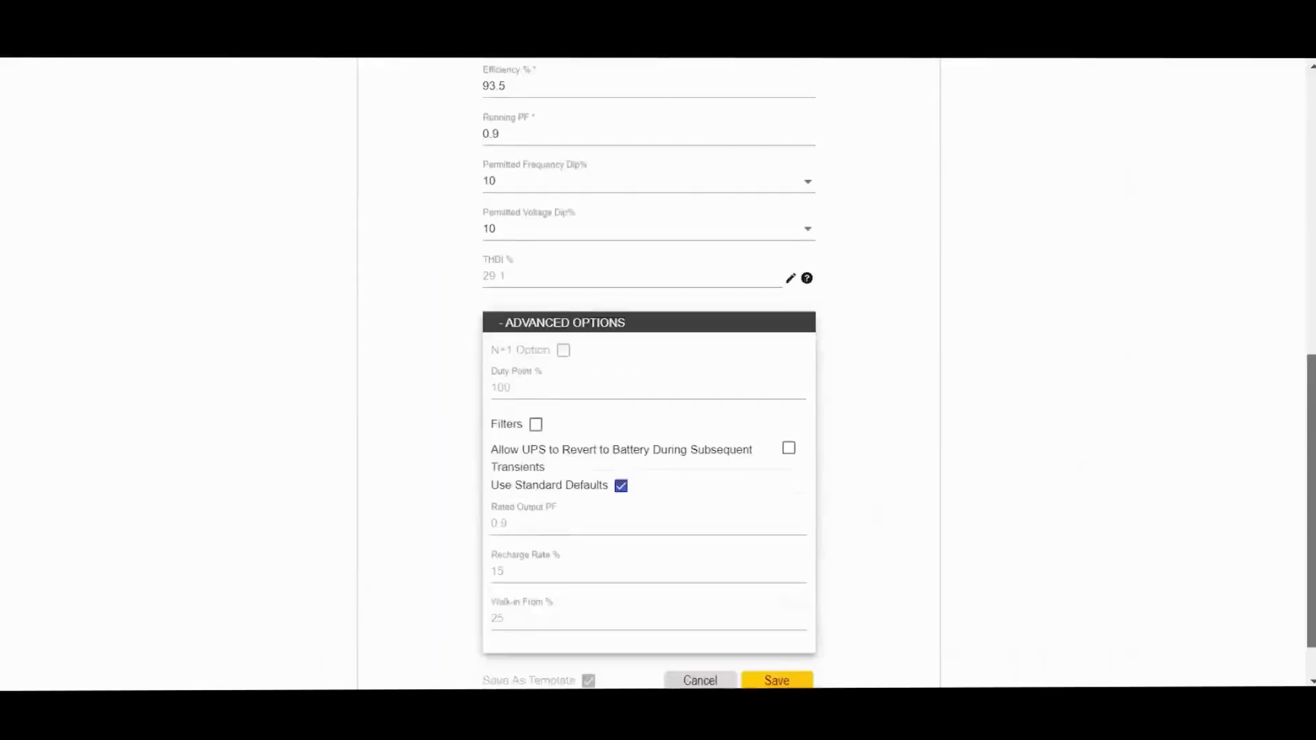
click(784, 633)
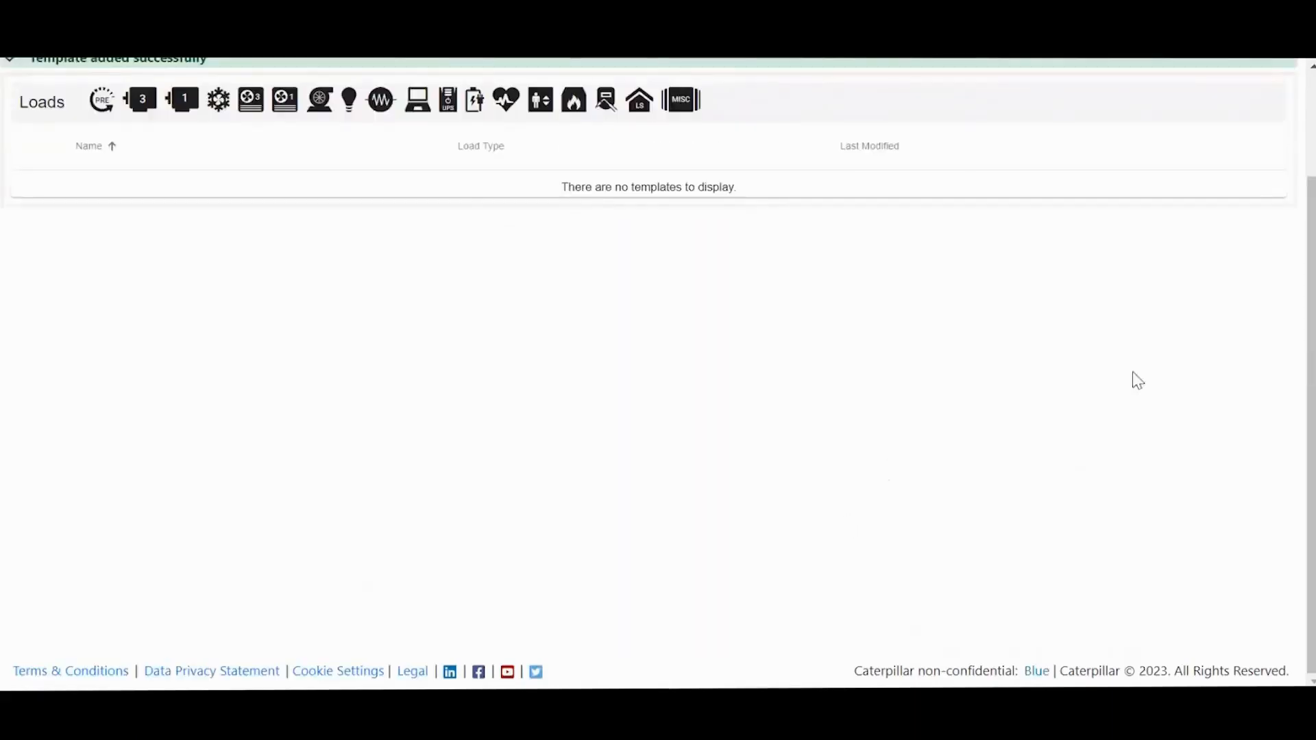
Step: Start a new lighting load named 'Loading LED' with a 5 kW rating
drag(1311, 302, 1311, 199)
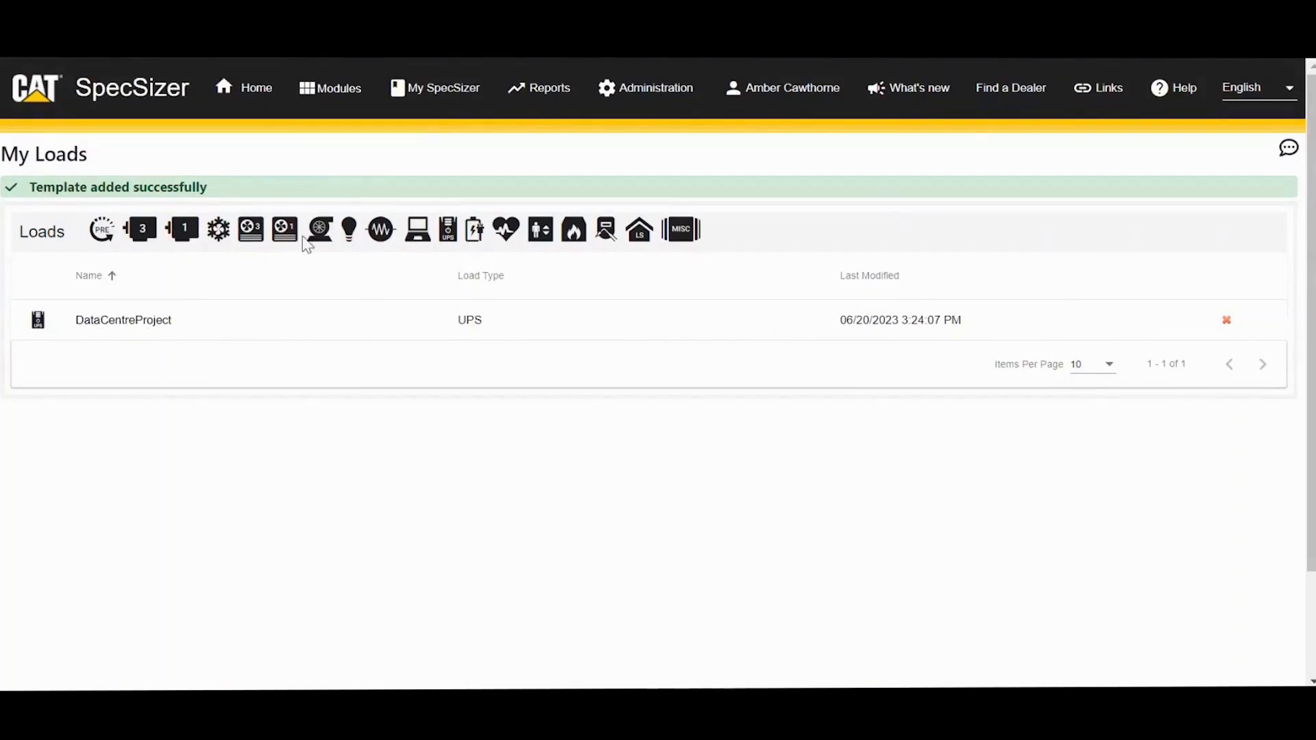
click(349, 231)
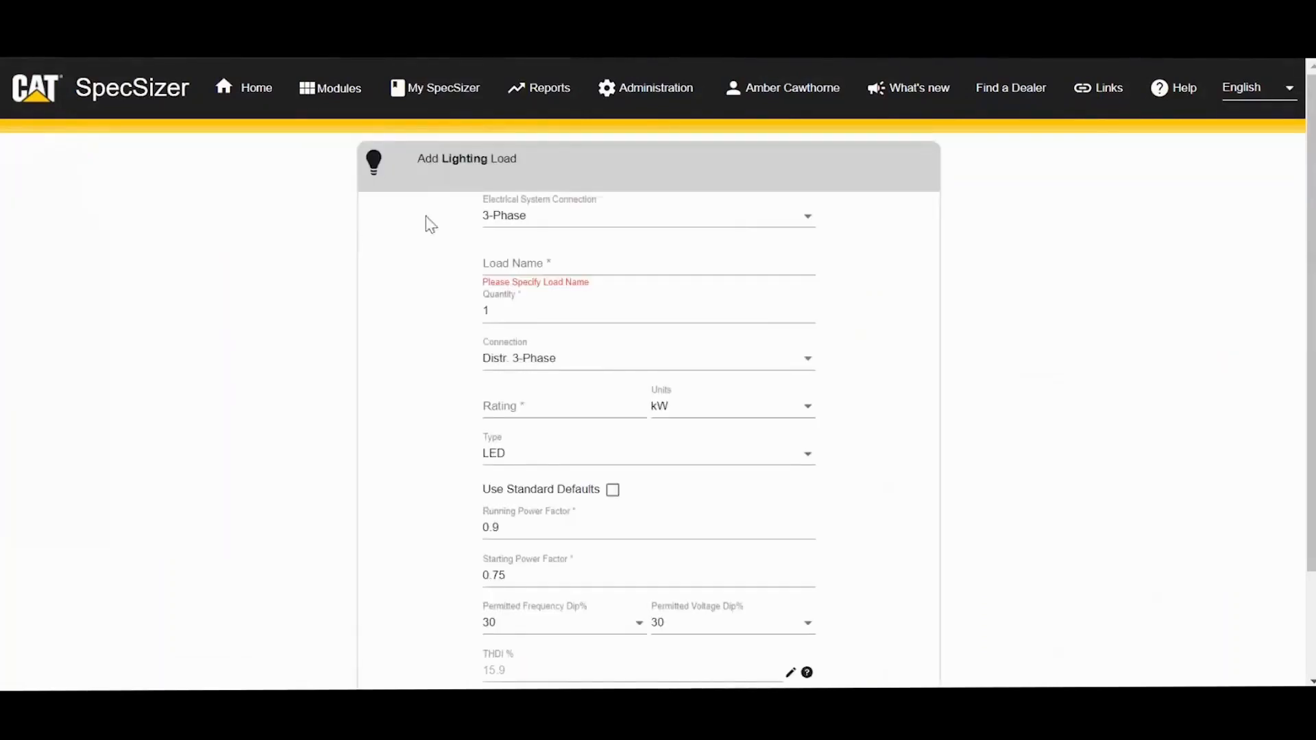
click(525, 255)
text(Loading LED)
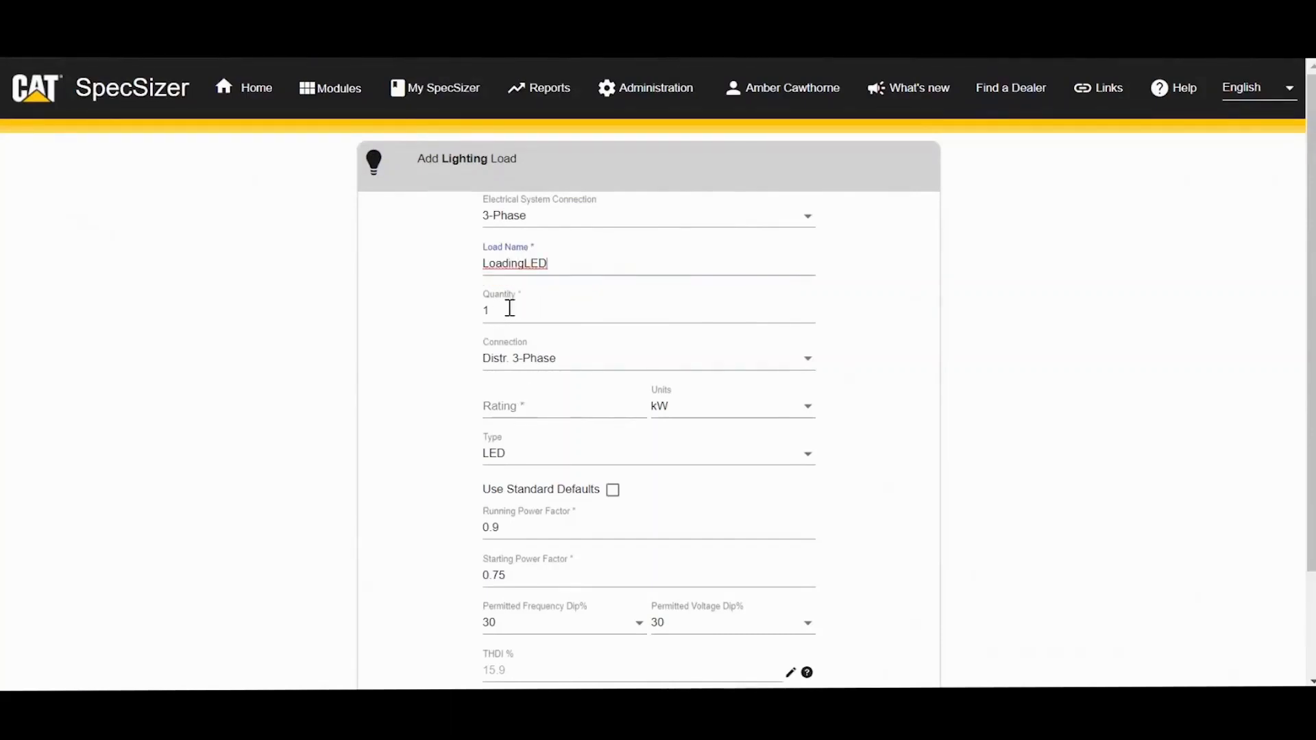
click(534, 402)
text(5)
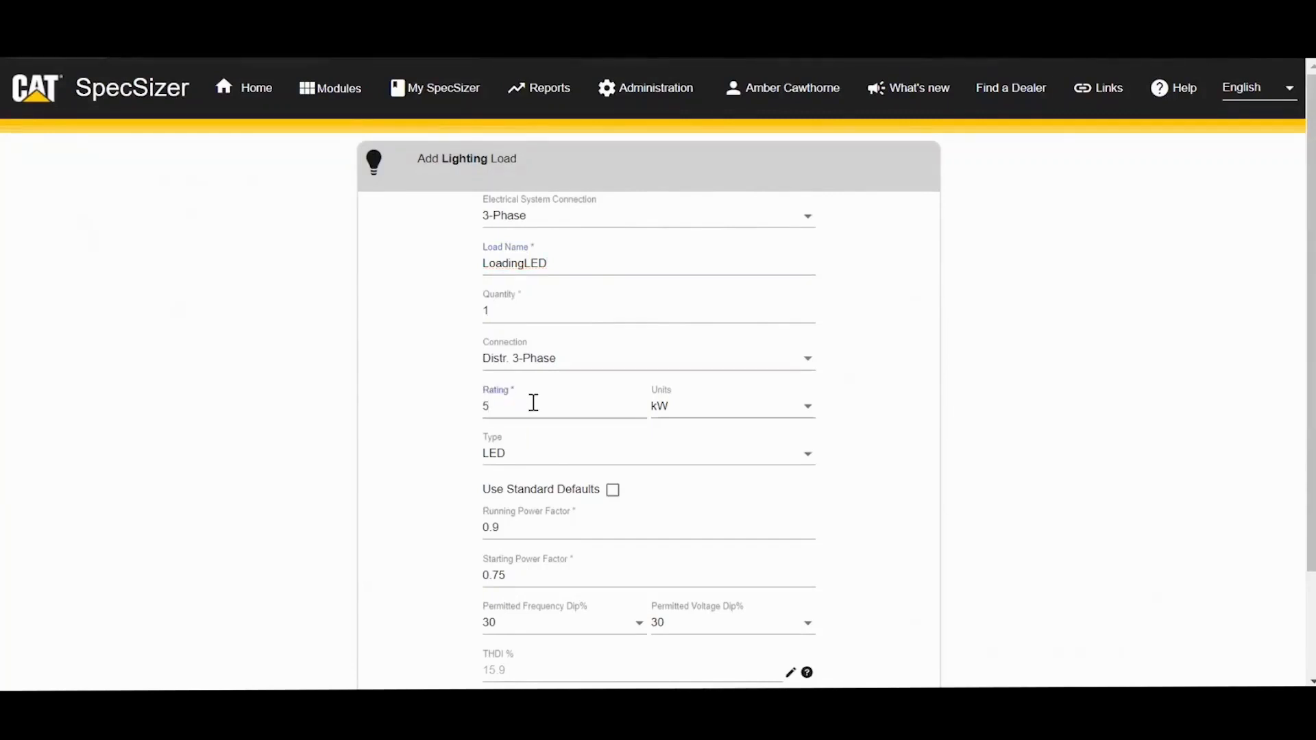
Step: Apply the standard default power factors and save the LoadingLED template
click(612, 490)
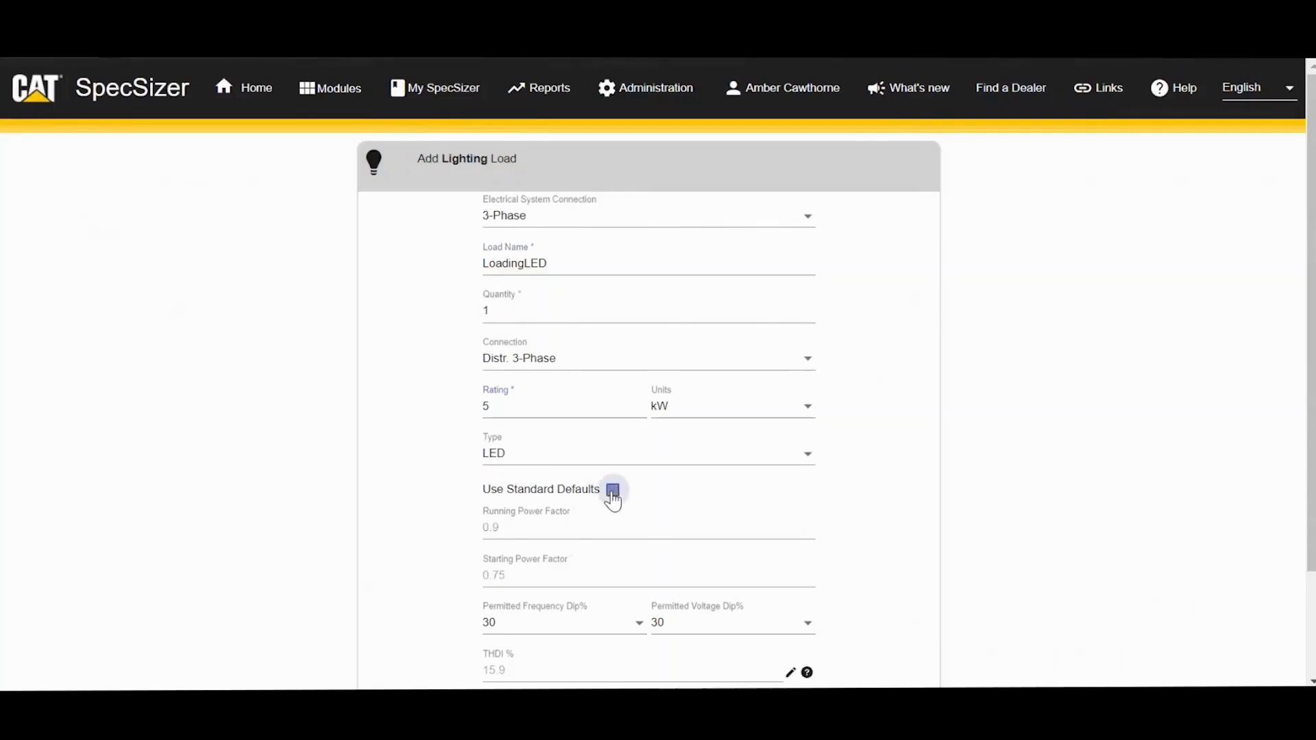
scroll(1234, 274, down, 5)
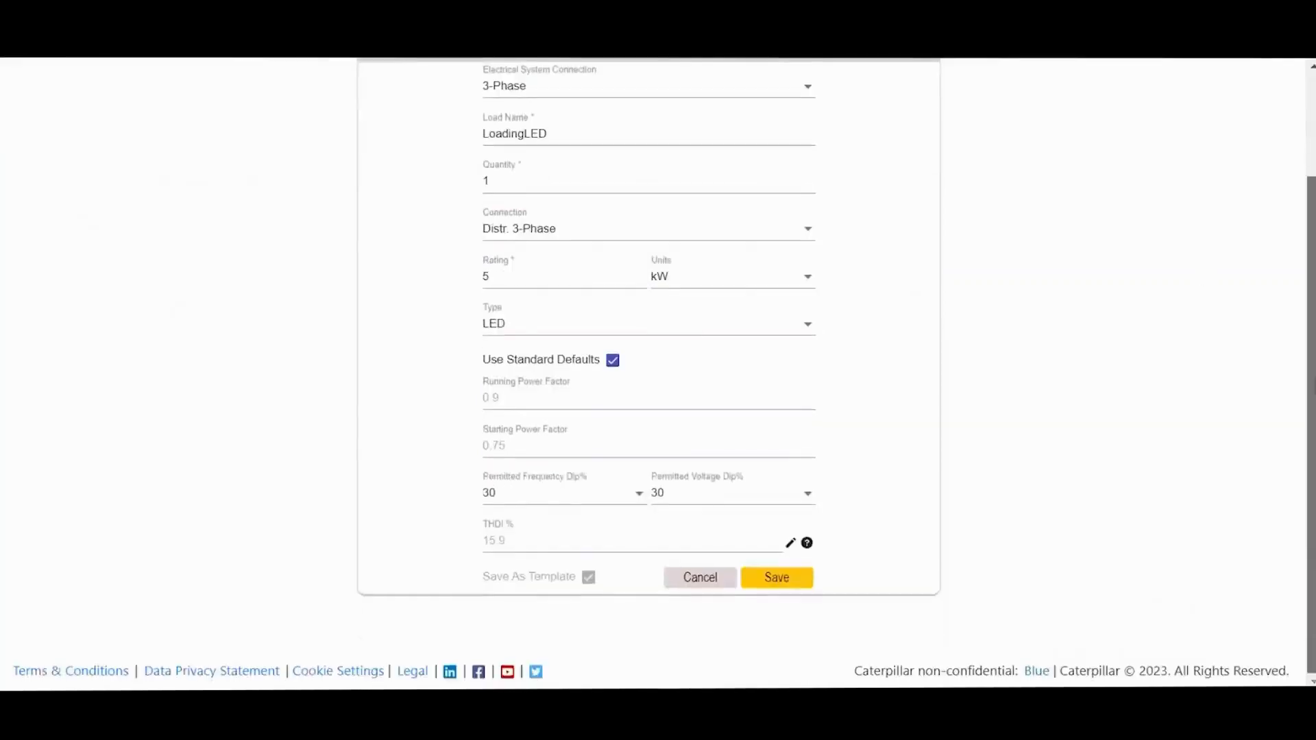
scroll(1289, 274, up, 4)
scroll(1289, 294, down, 1)
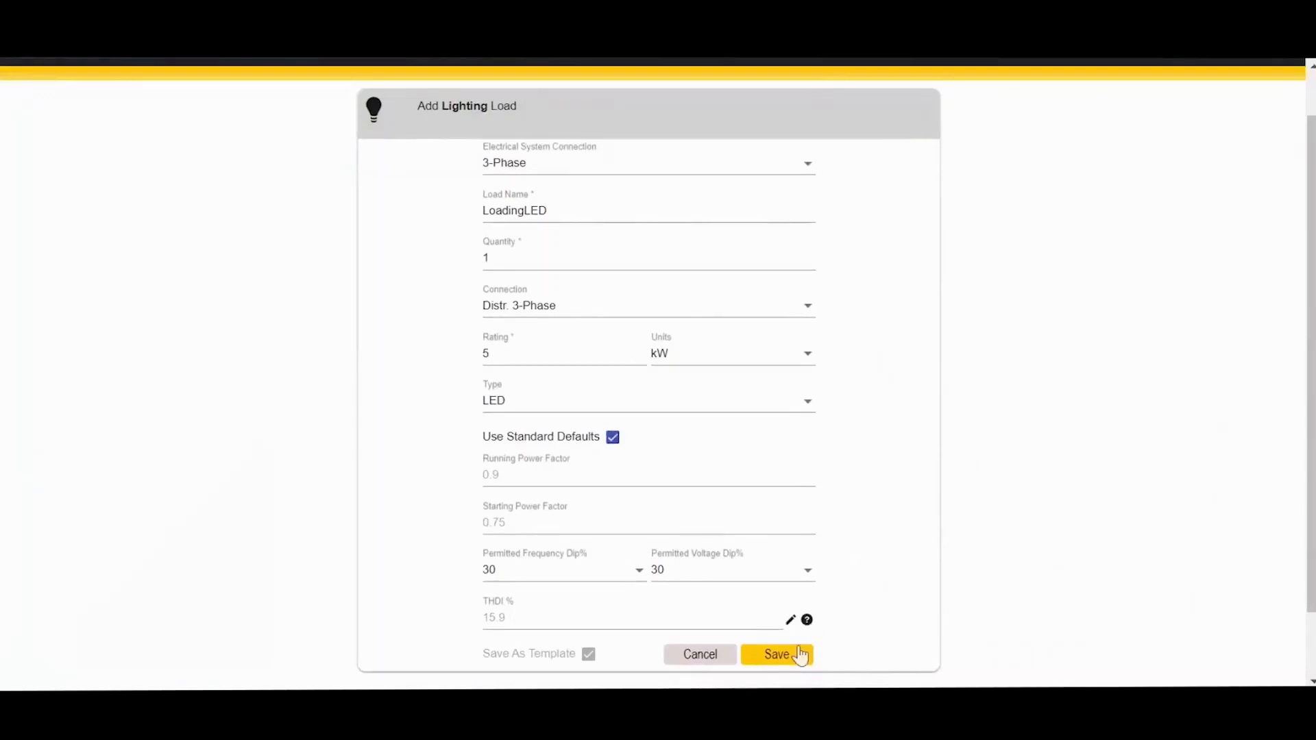
click(776, 654)
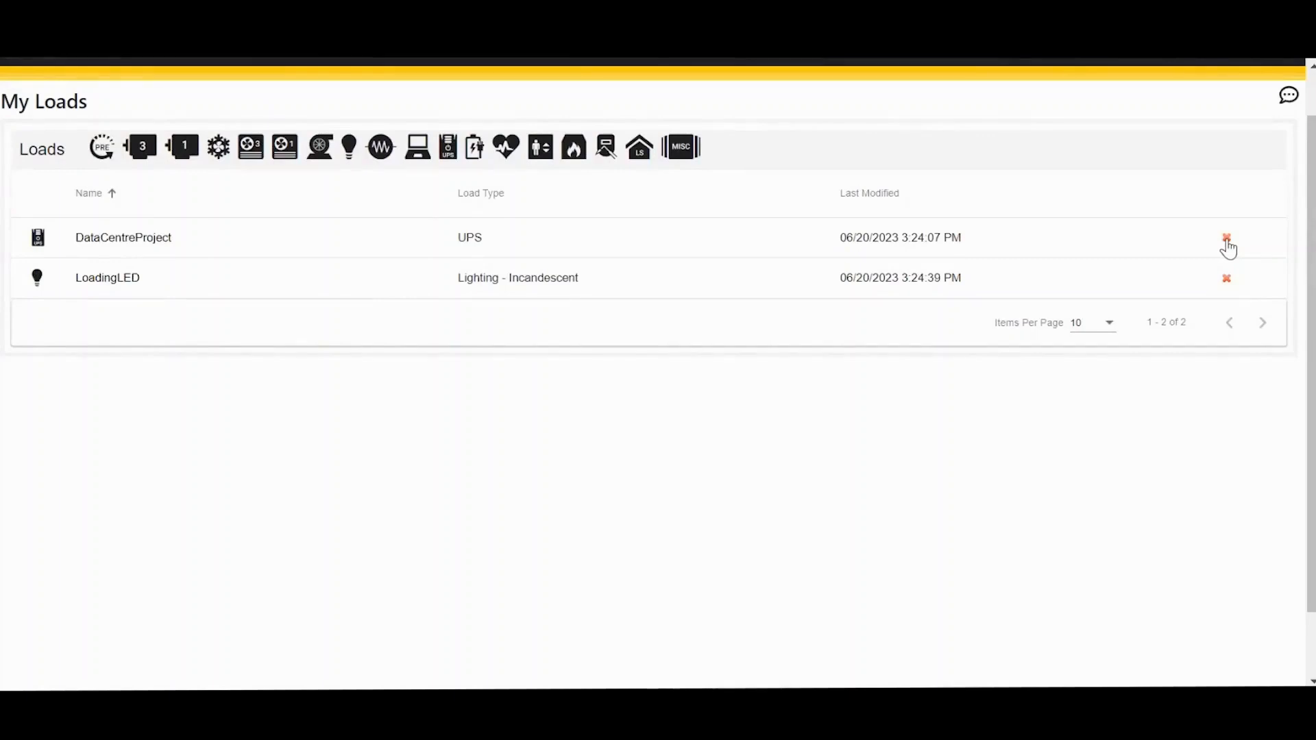
click(1226, 240)
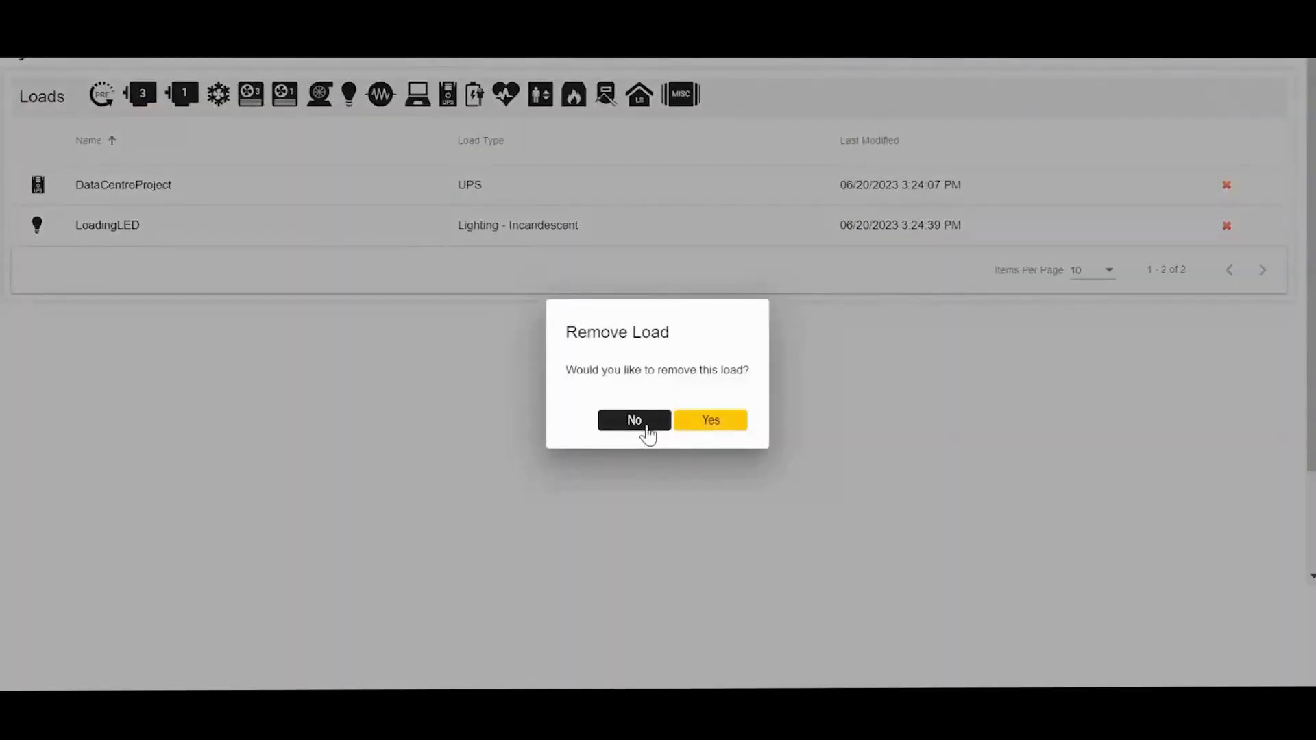
click(647, 433)
scroll(1275, 294, up, 1)
scroll(1055, 425, up, 1)
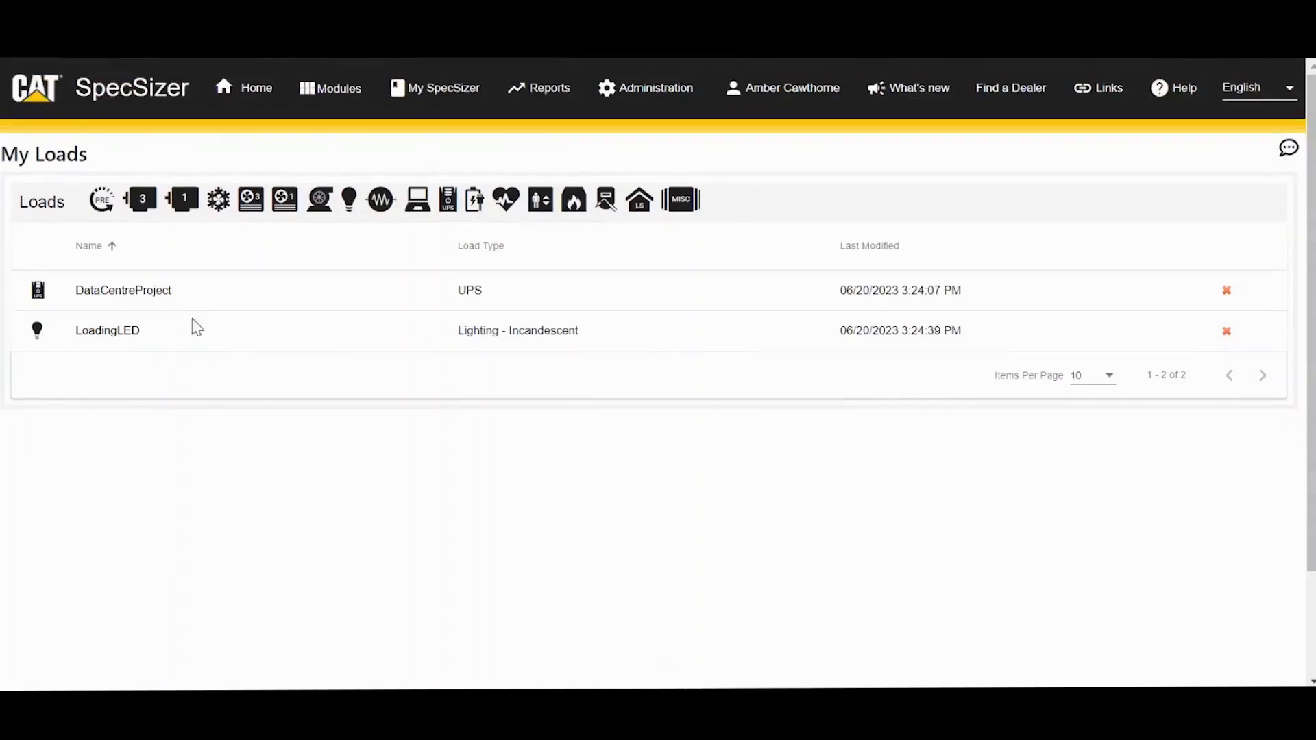
Step: Create a new 3-phase project named ProjectAmber and move to its Add Loads stage
click(435, 90)
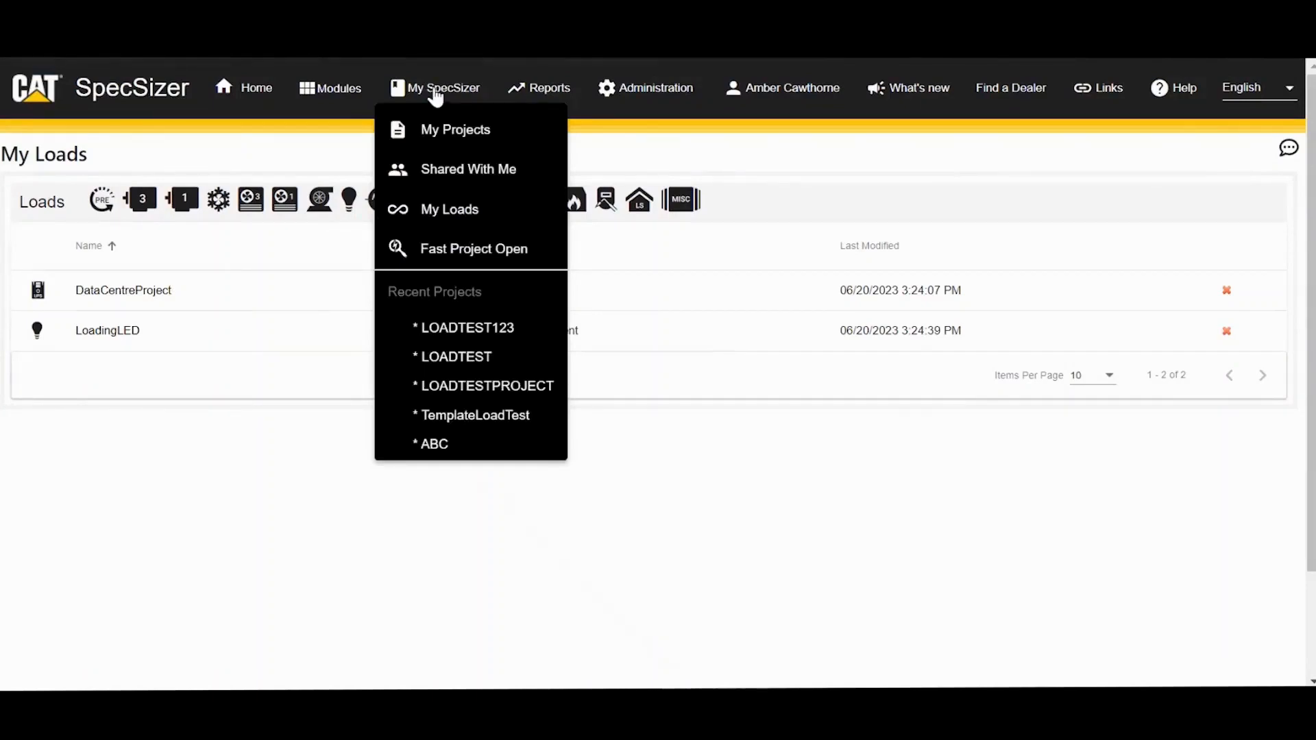
click(436, 129)
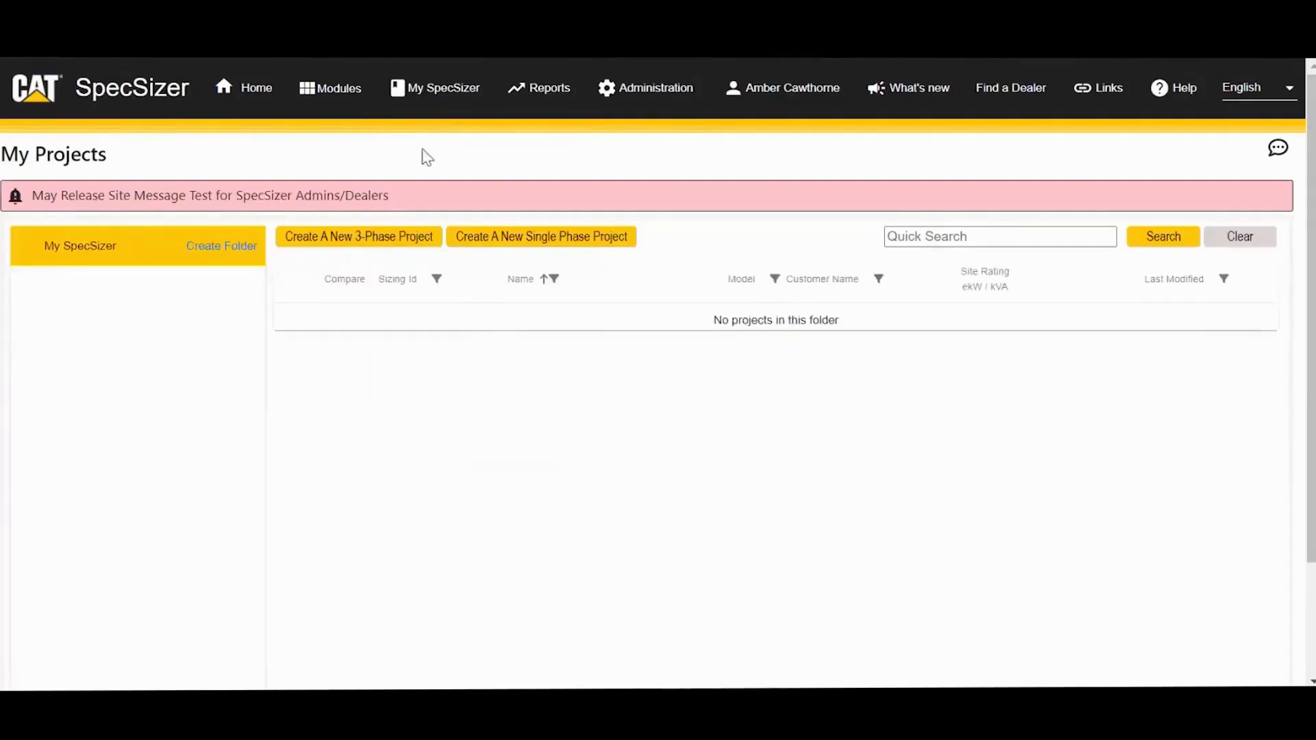
click(369, 237)
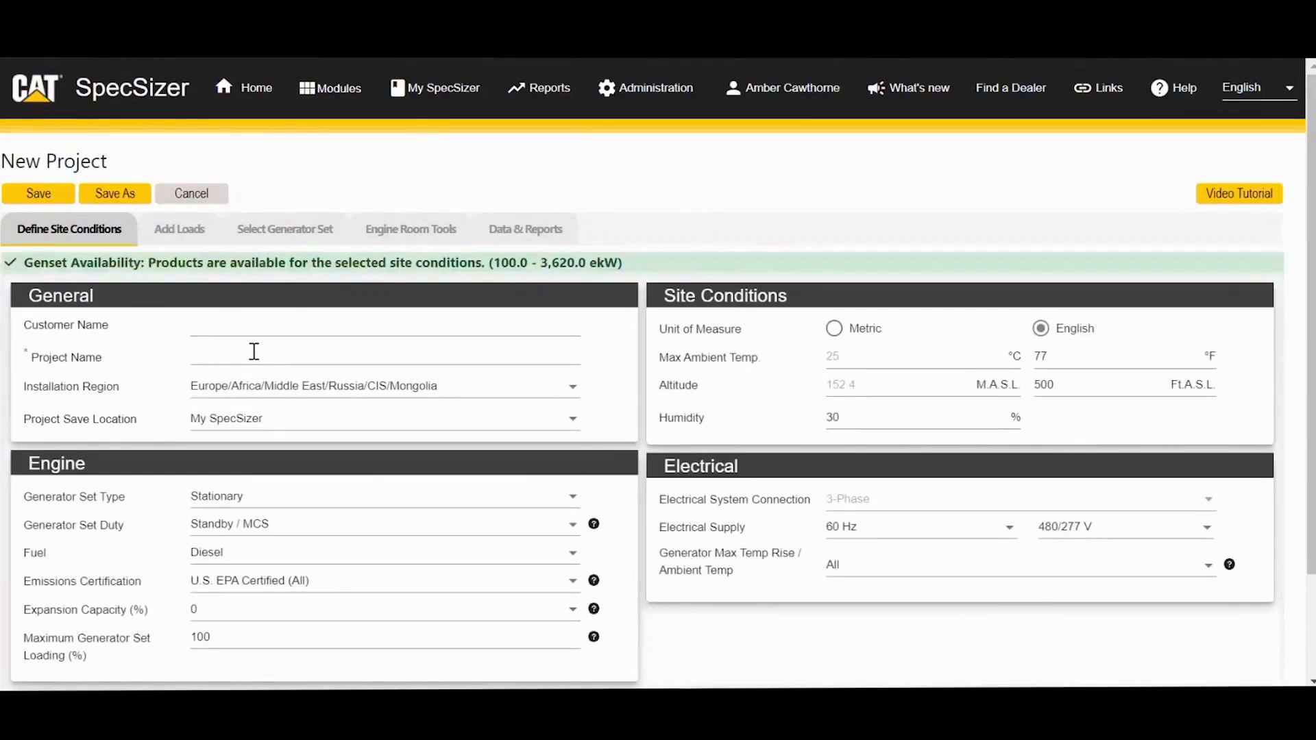
click(254, 351)
text(Project)
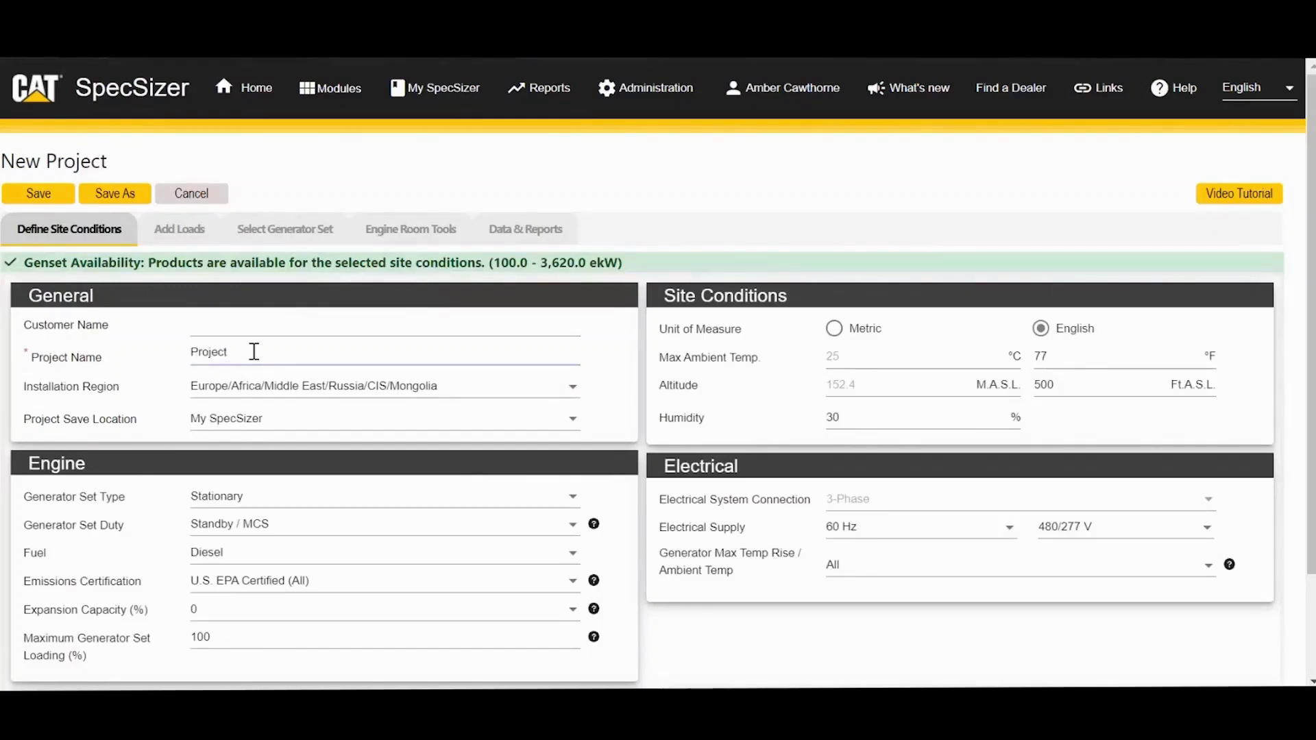
text(Amber)
click(187, 233)
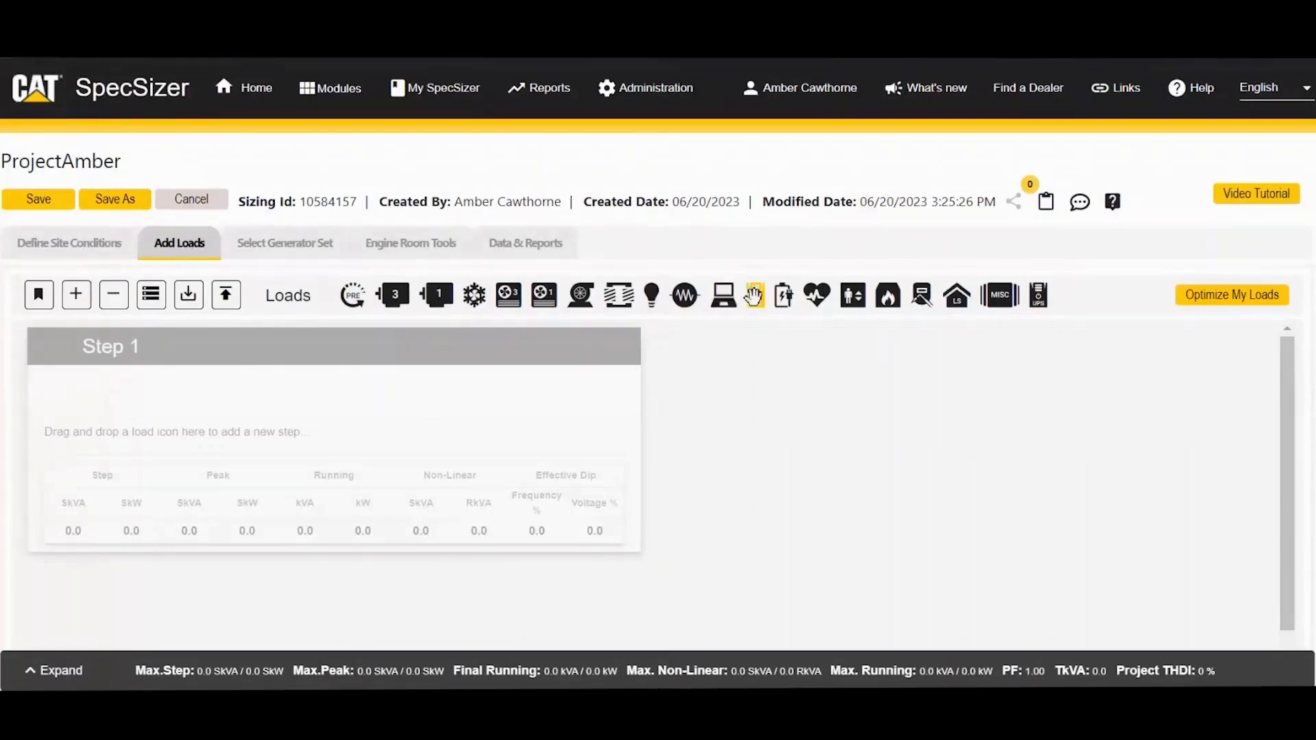
Step: Add a UPS load to Step 1 filled from the DataCentreProject template and save it
drag(751, 297, 486, 432)
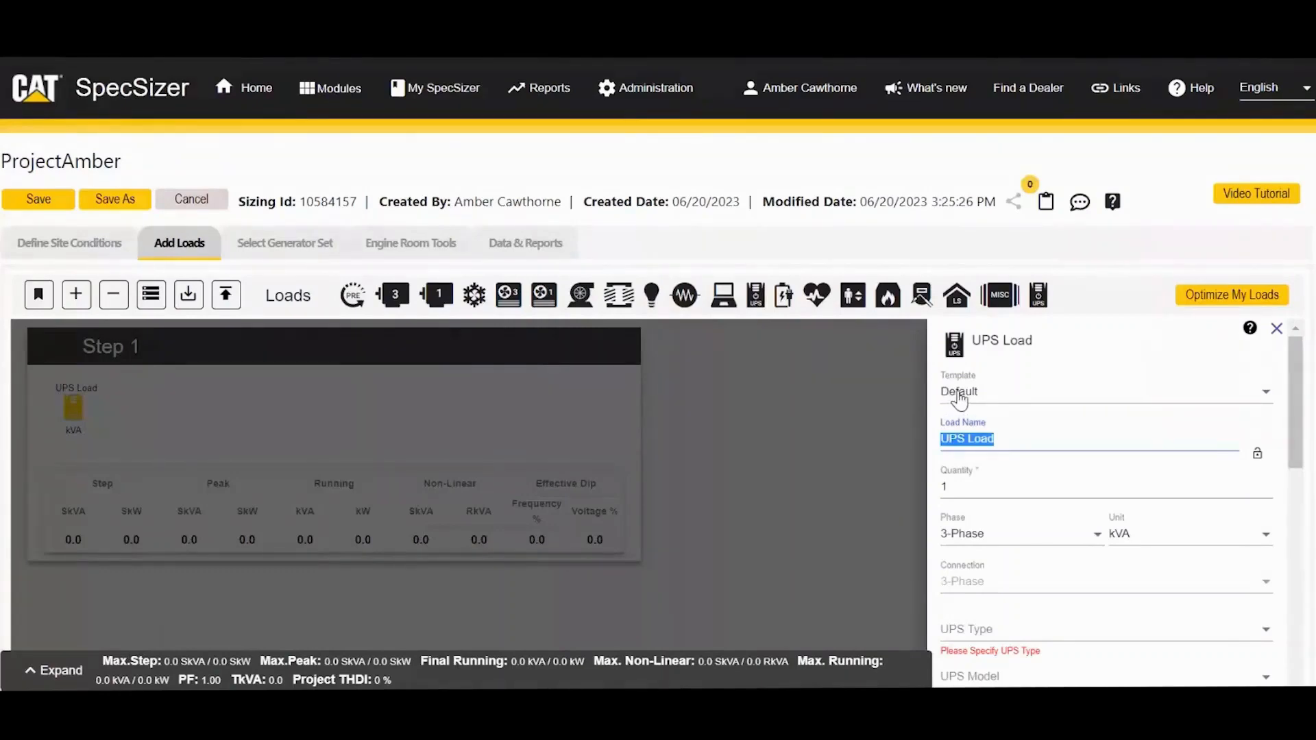
click(1218, 396)
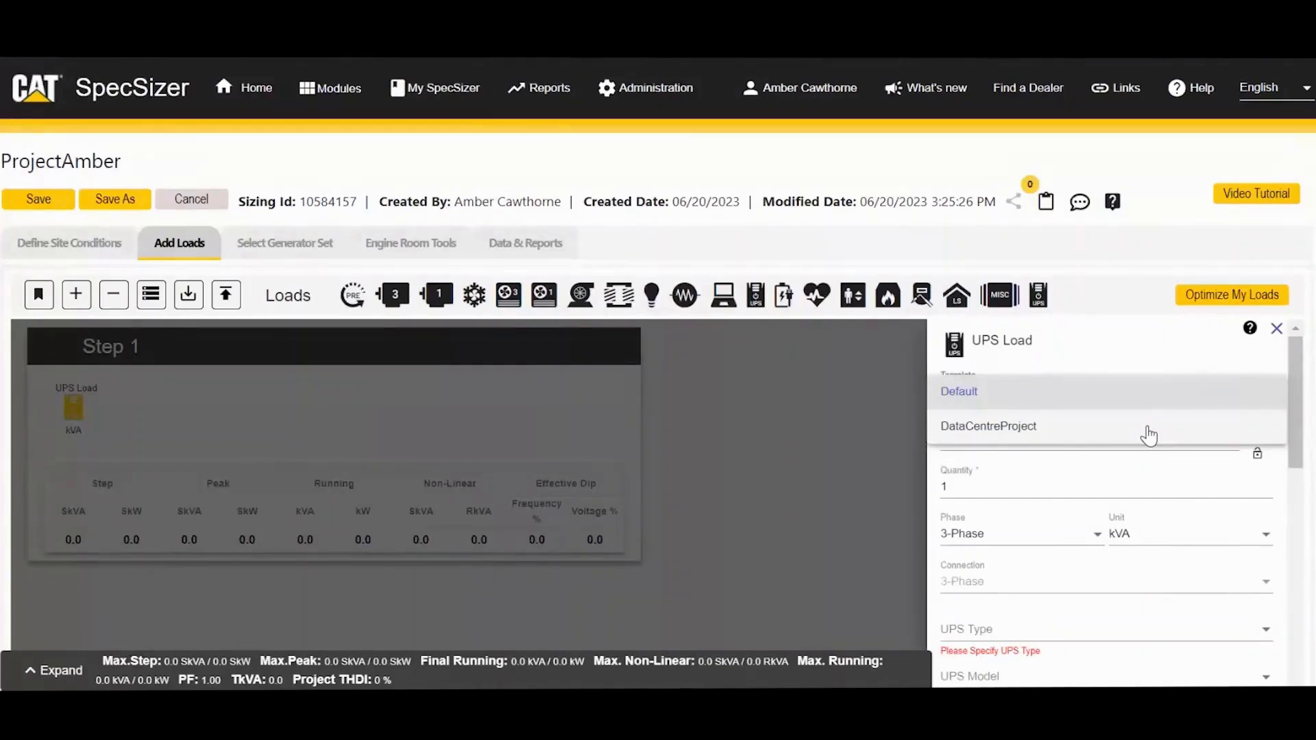
click(1149, 432)
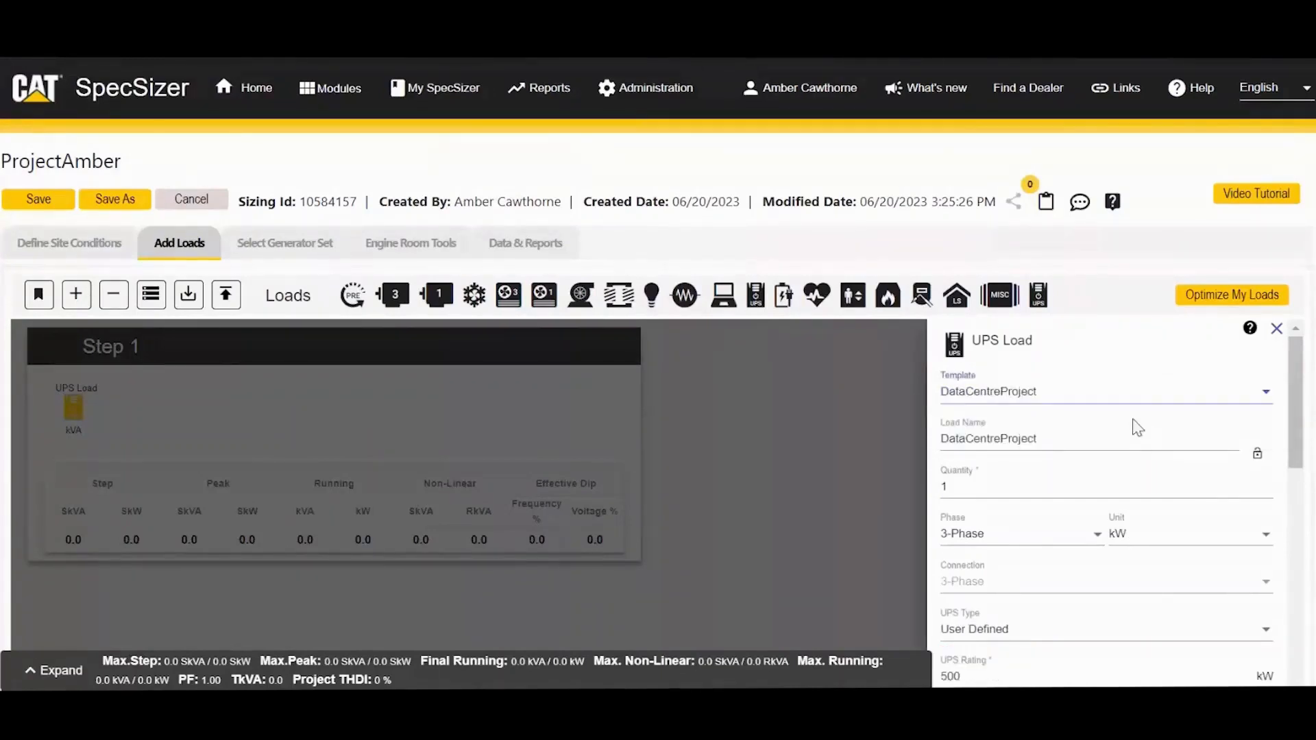
drag(1286, 429, 1306, 600)
click(1247, 608)
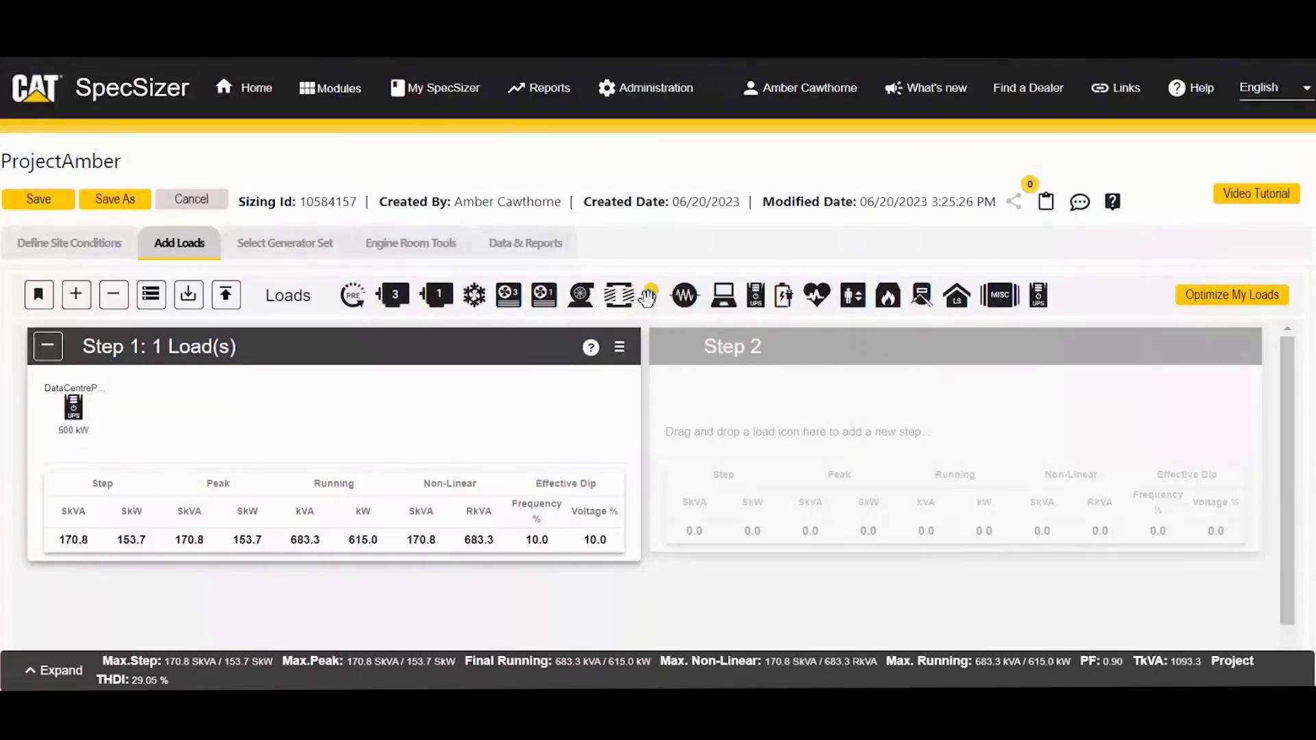
Step: Add a lighting load to Step 1 using the LoadingLED template and save it
drag(650, 296, 438, 428)
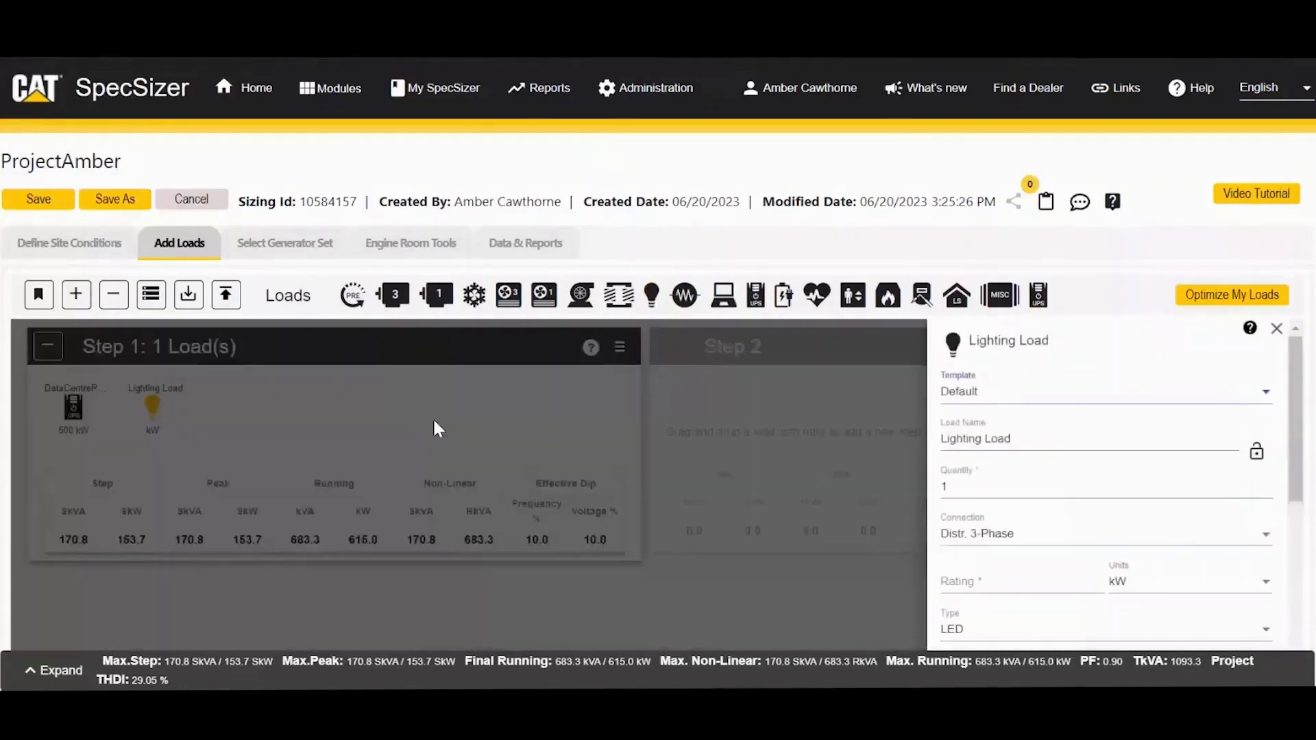
click(1023, 404)
click(1011, 434)
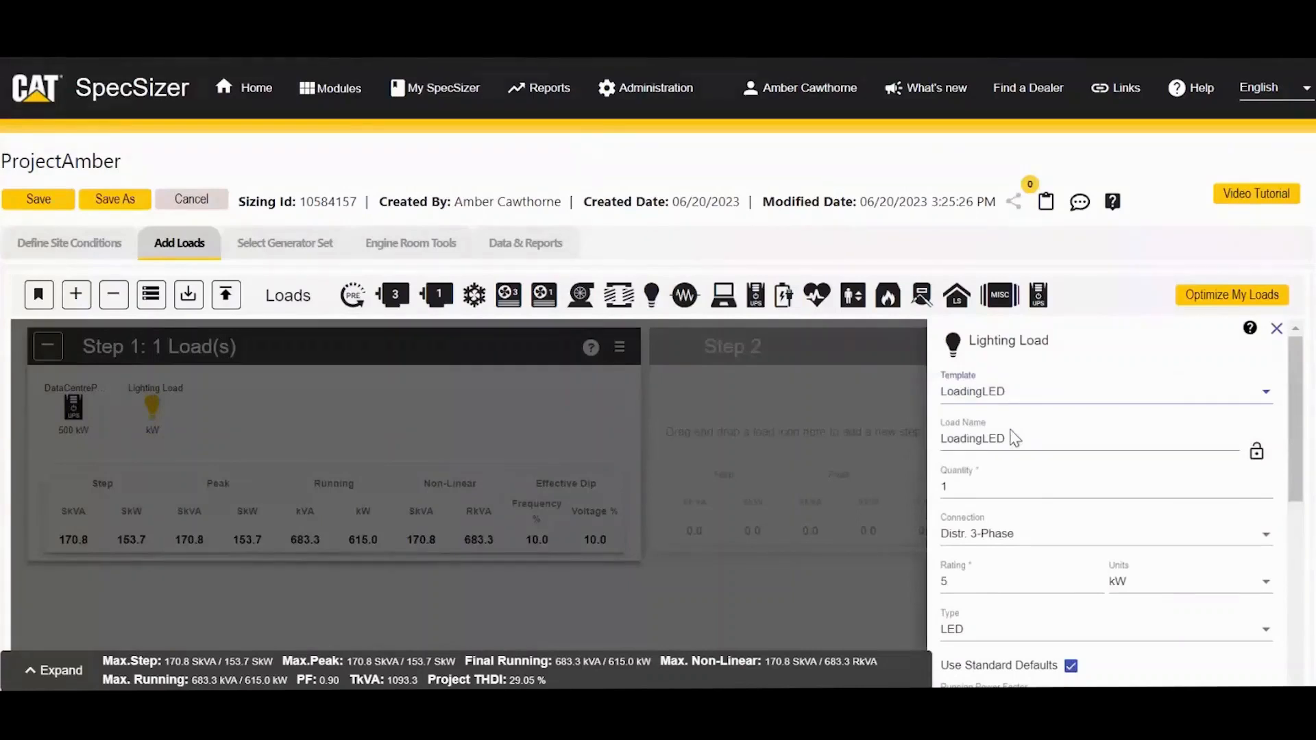
drag(1294, 390, 1312, 549)
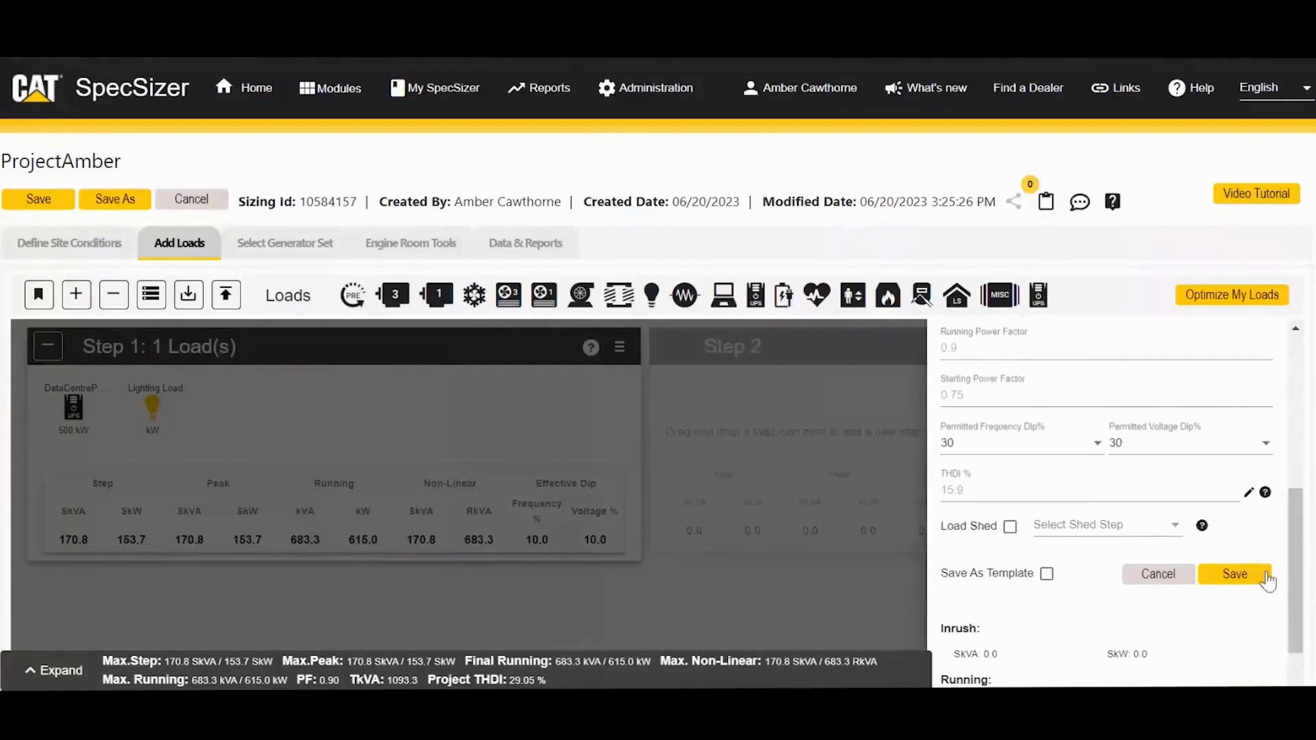
click(1268, 581)
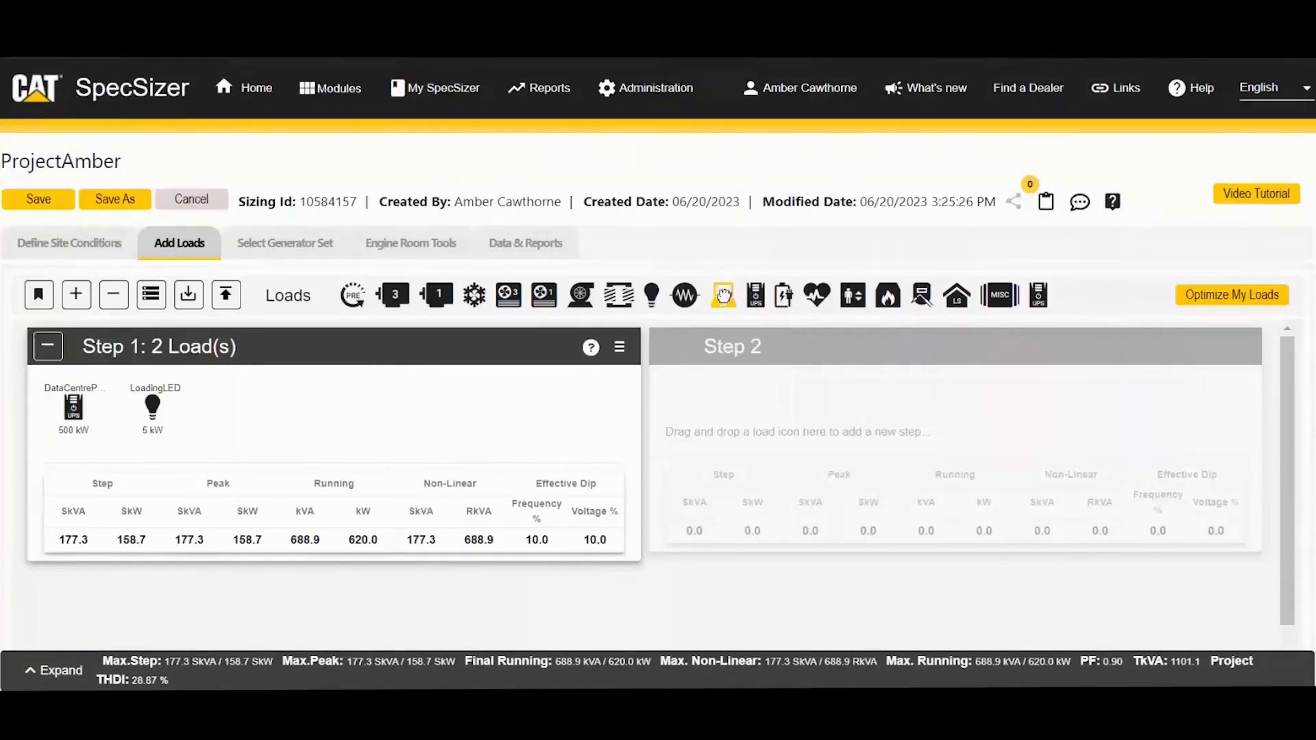
Step: Add an office equipment load as Step 2 with size 15 and name ending 'Type 1'
drag(724, 296, 735, 427)
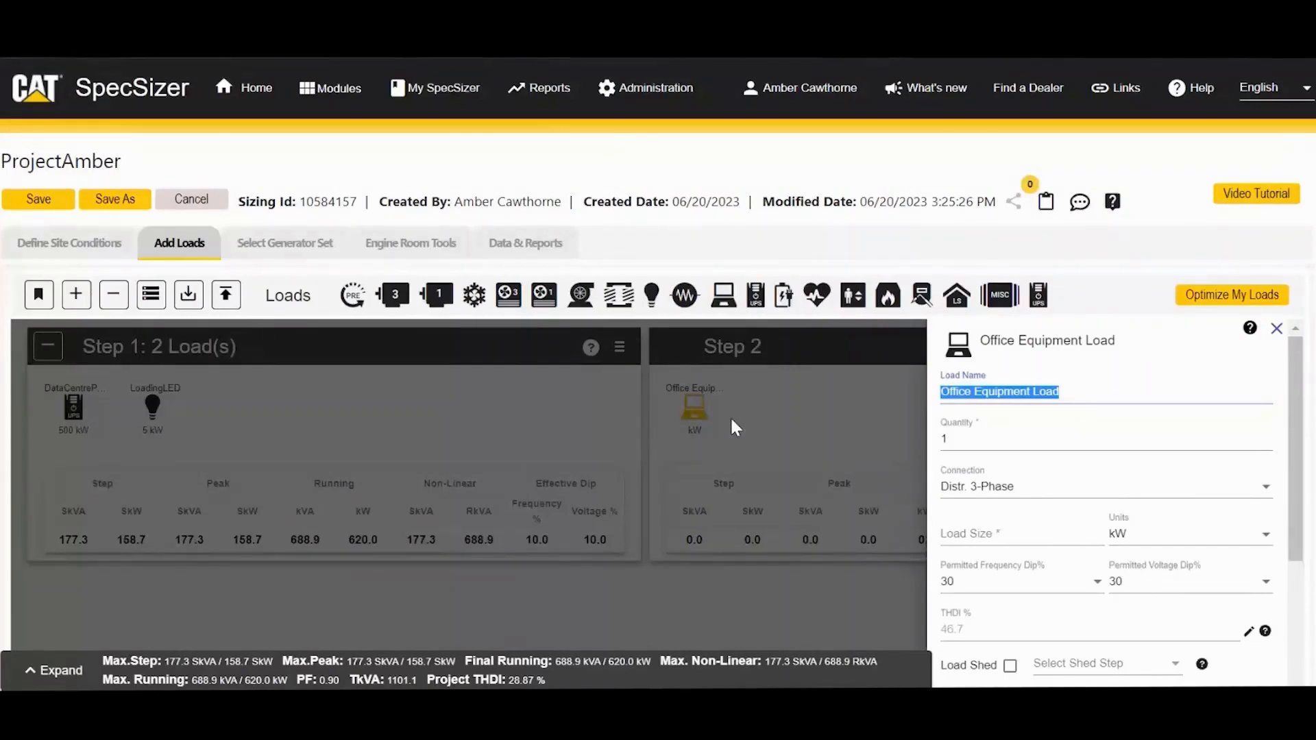
click(1012, 446)
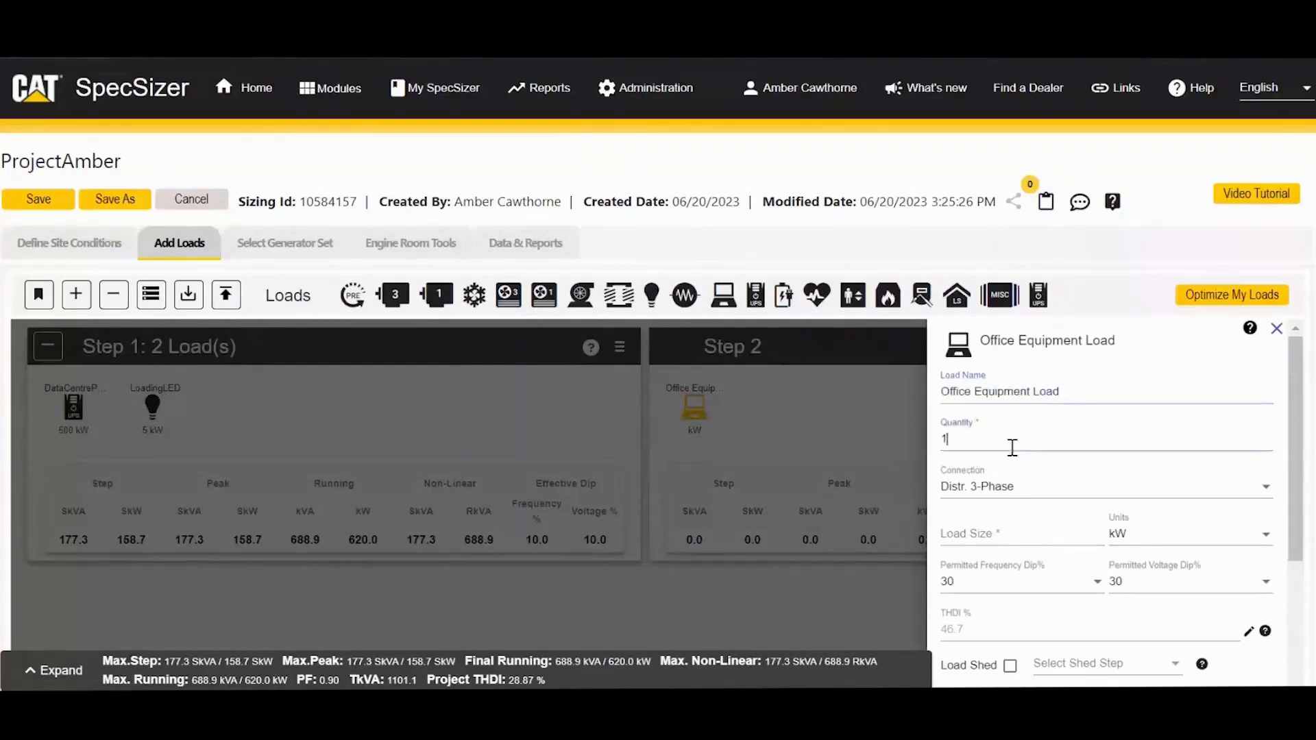
click(990, 533)
text(15)
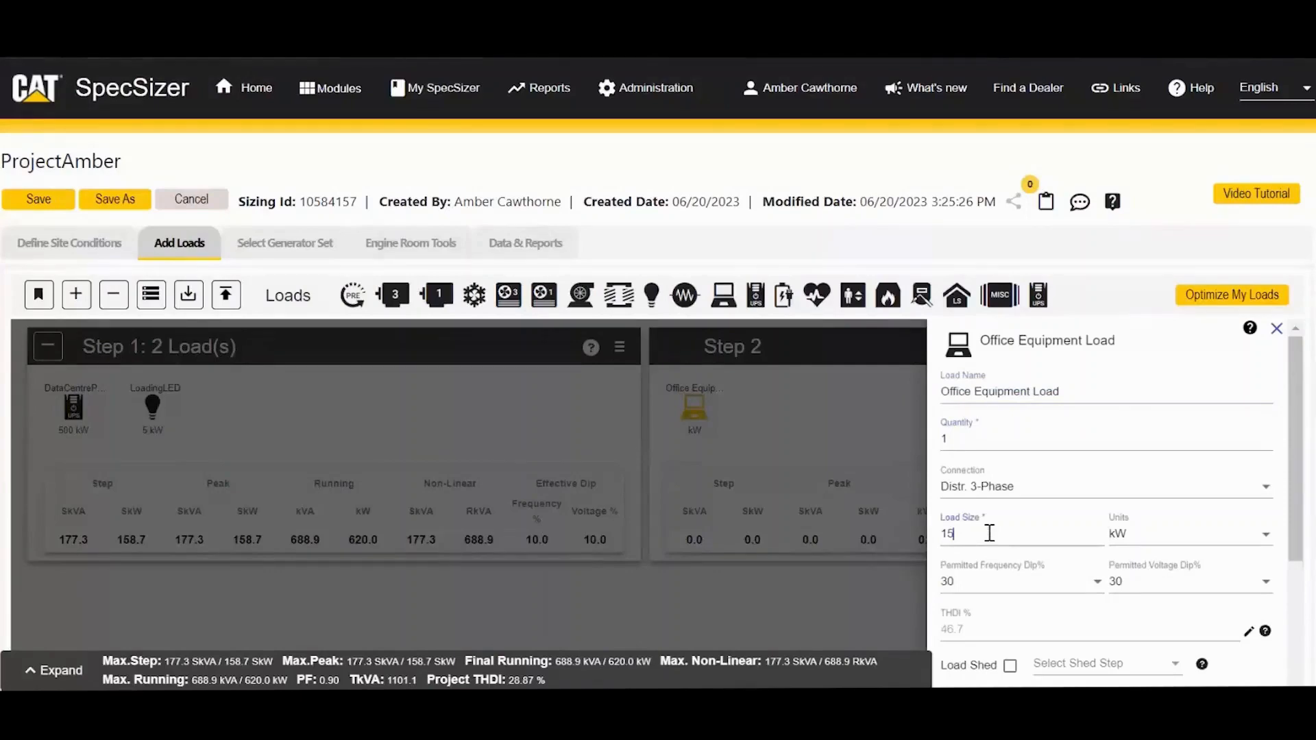
click(1080, 392)
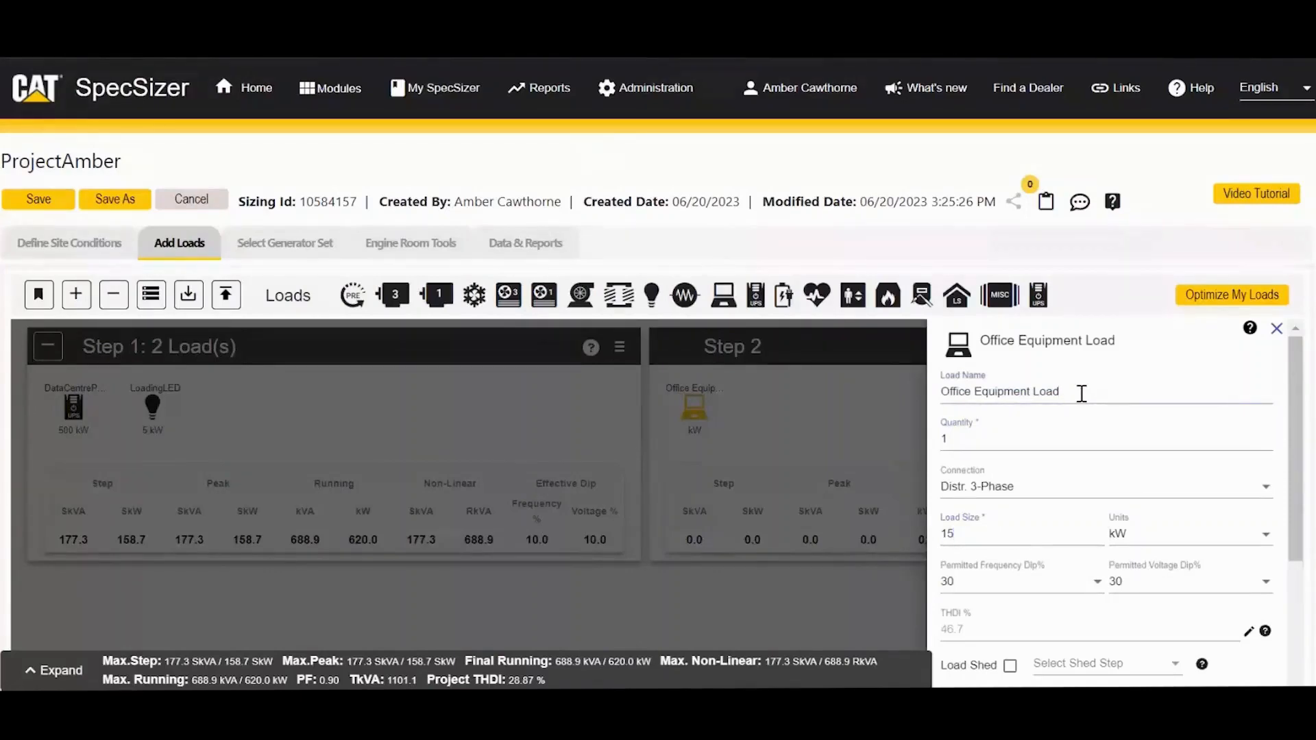
text(Type 1)
Step: Mark the 15 kW office equipment load Save As Template and save it into Step 2
drag(1309, 436, 1309, 408)
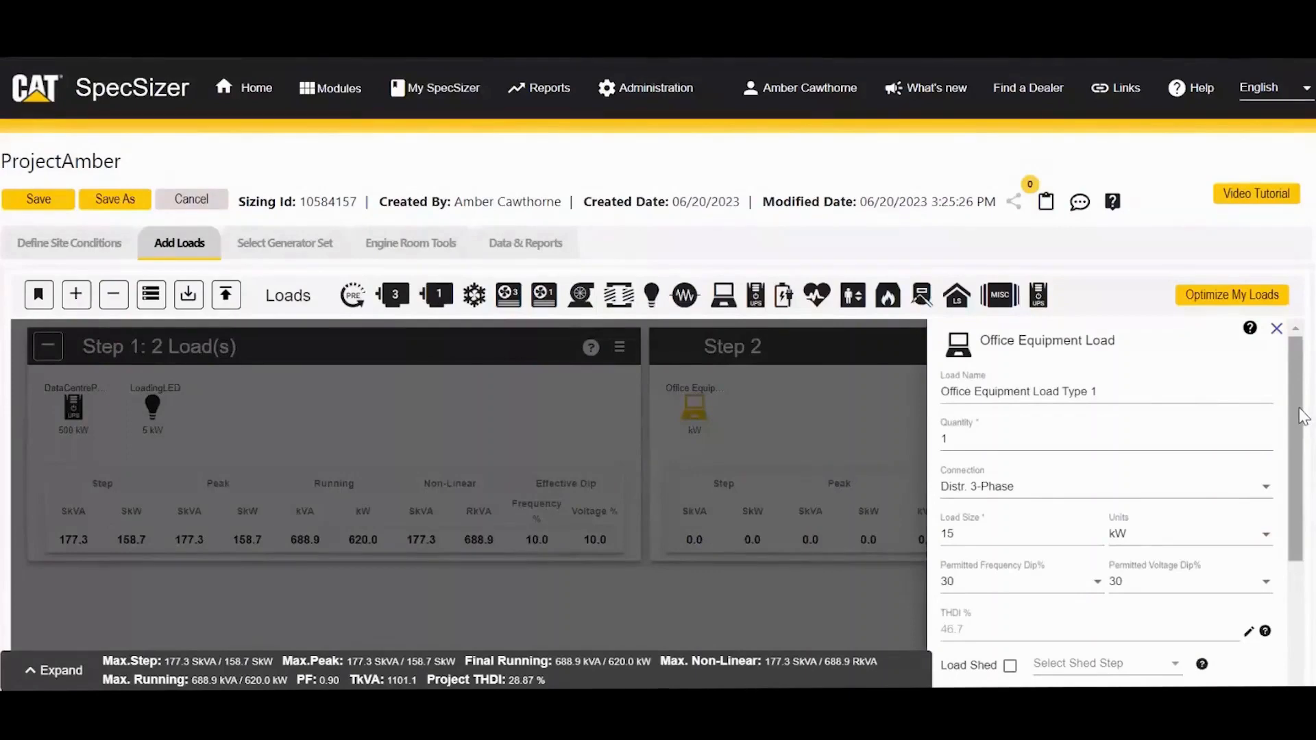
drag(1302, 416, 1301, 548)
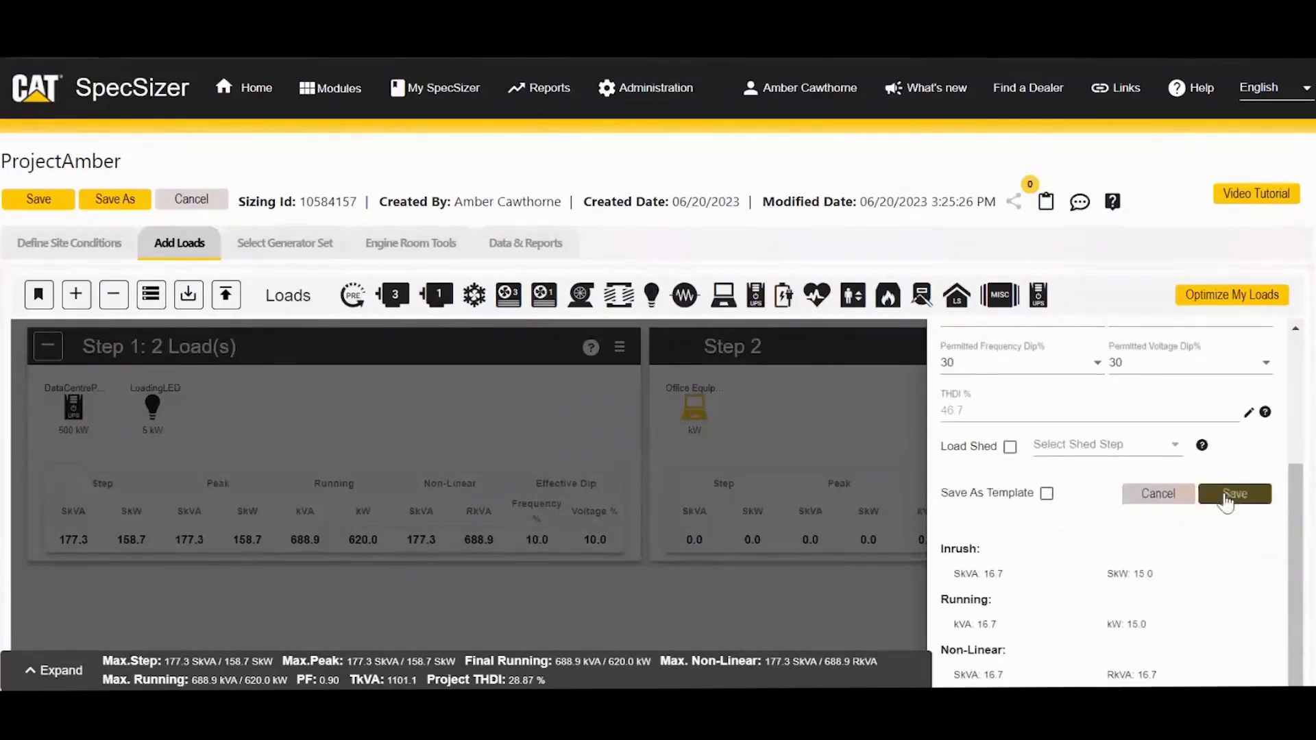
drag(941, 494, 1045, 501)
click(1046, 494)
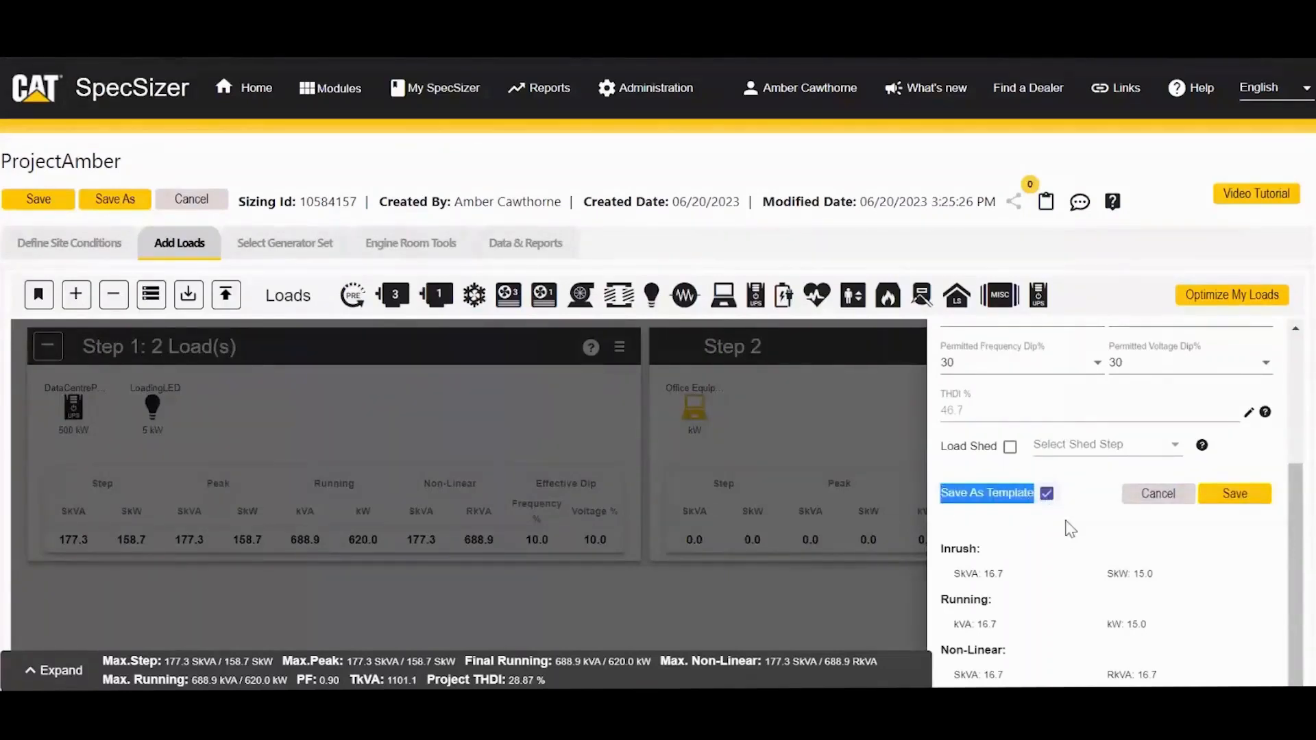
click(1068, 528)
drag(1296, 536, 1292, 373)
scroll(1272, 571, down, 3)
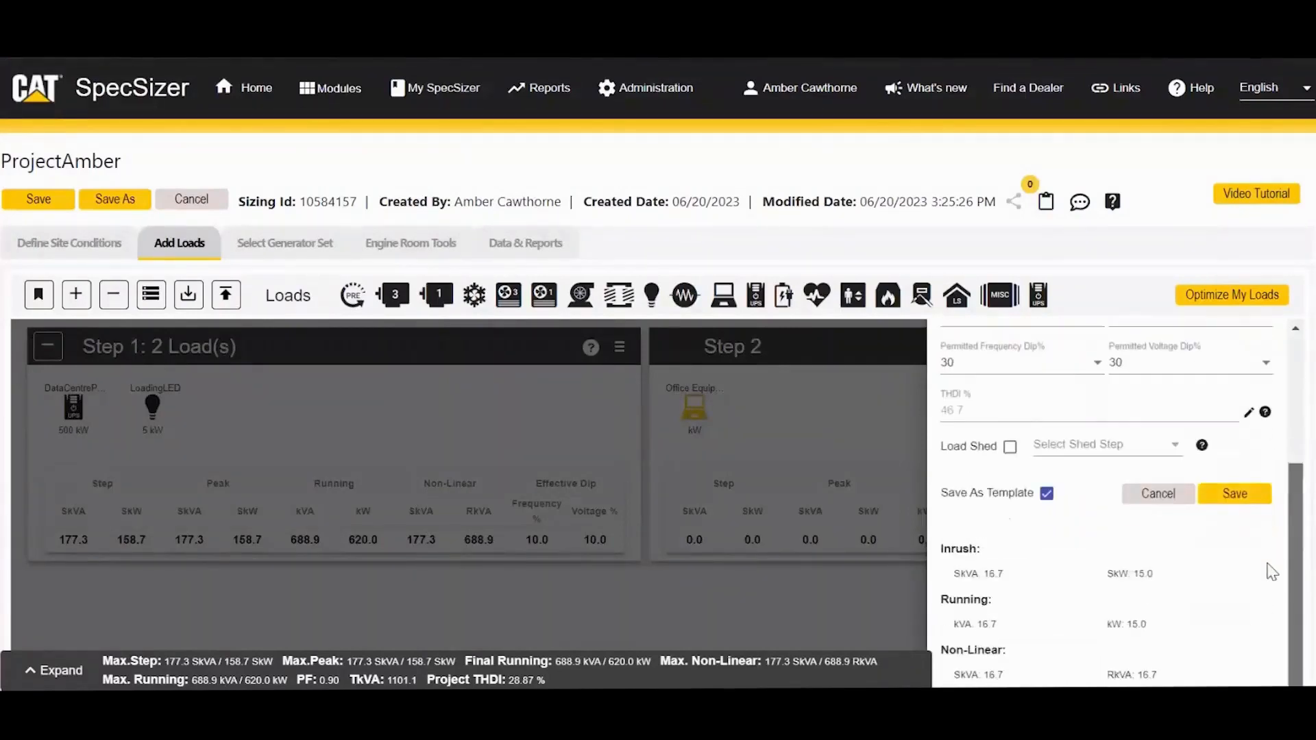
scroll(1271, 571, up, 3)
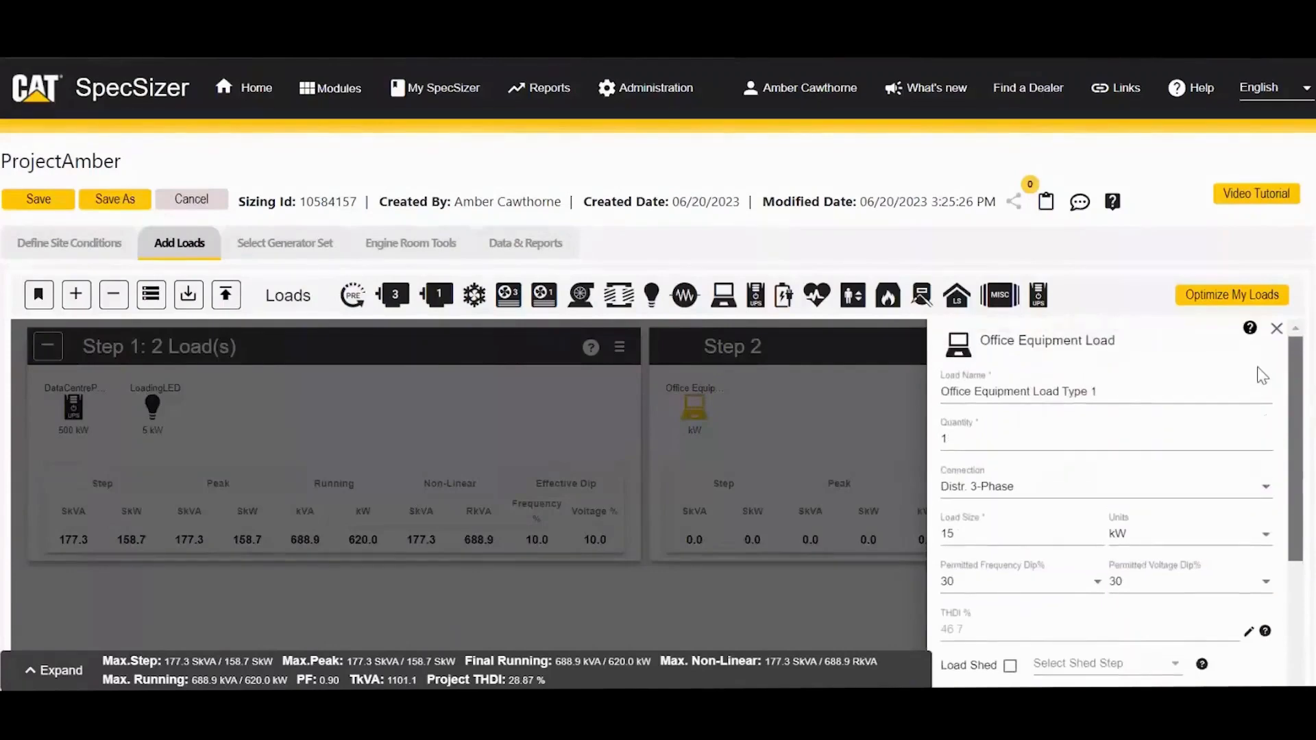
drag(1289, 376, 1285, 517)
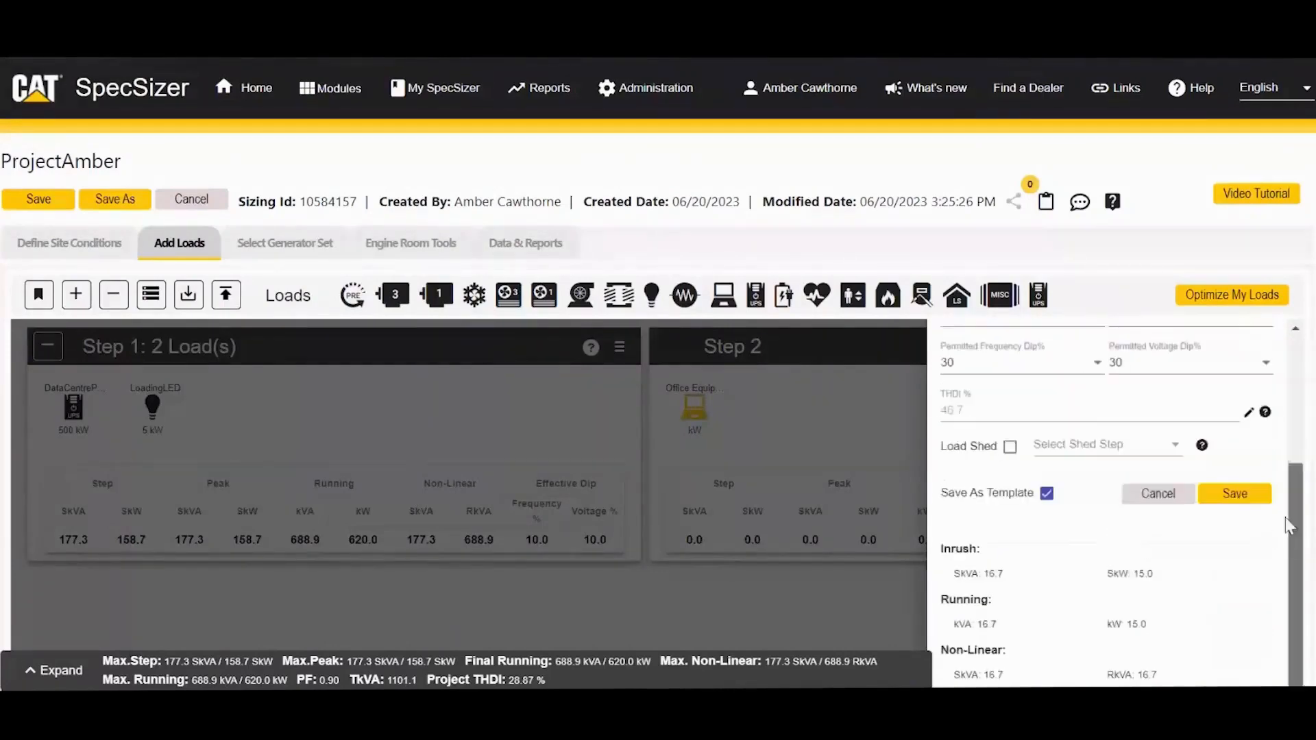
click(1251, 496)
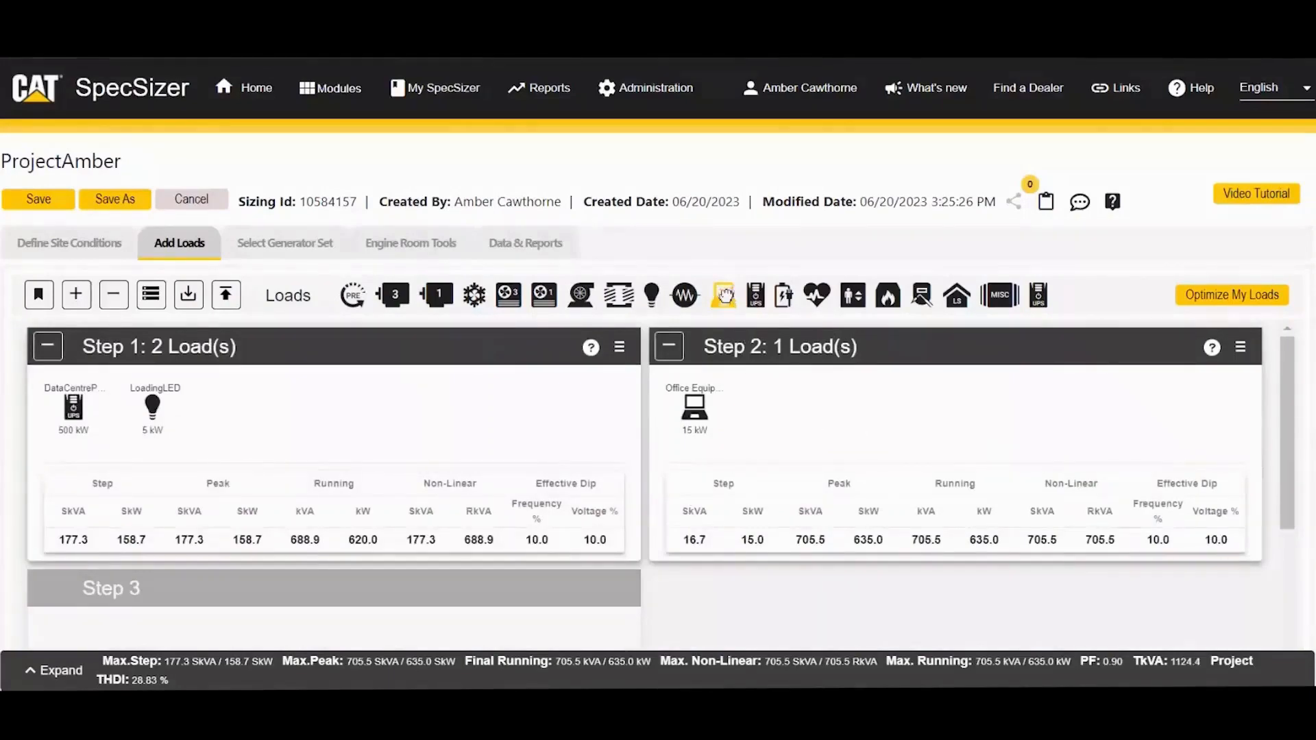
Step: Save another 15 kW Office Equipment Load Type 1 into Step 2, raising running totals to 650.0 kW
drag(723, 295, 788, 422)
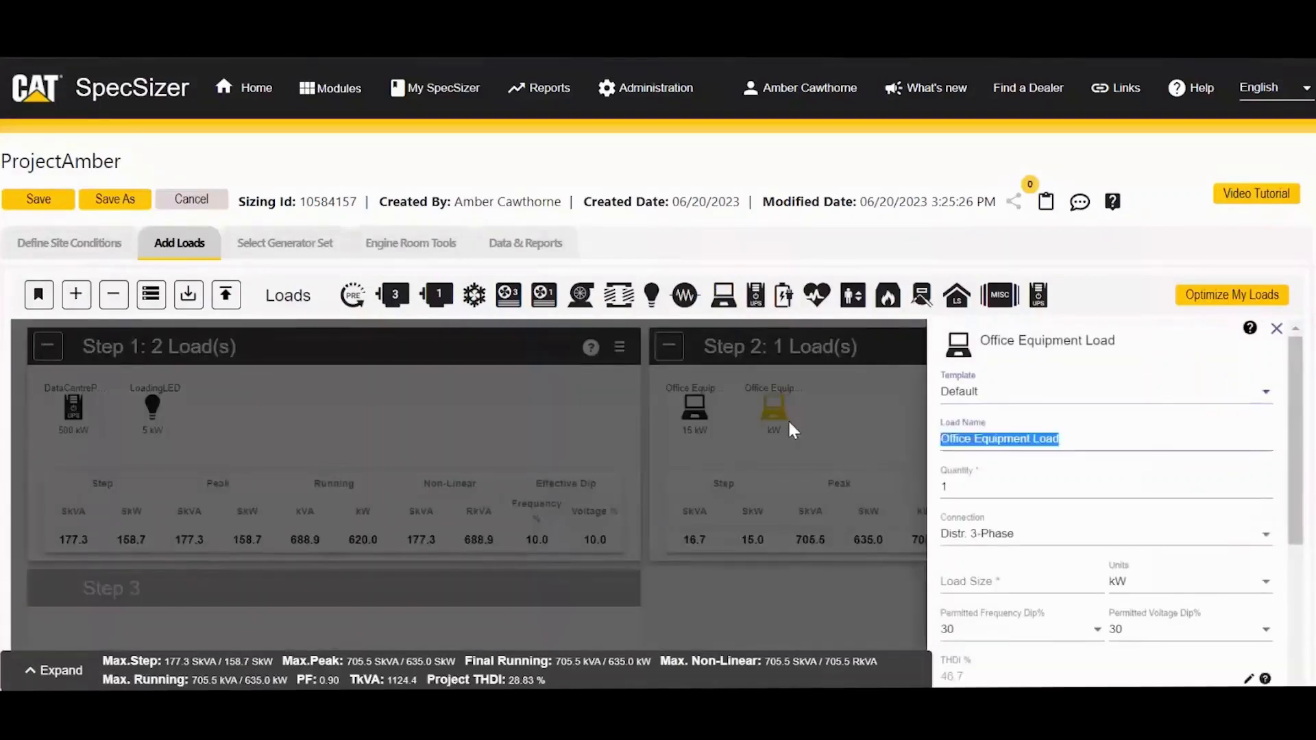
click(970, 396)
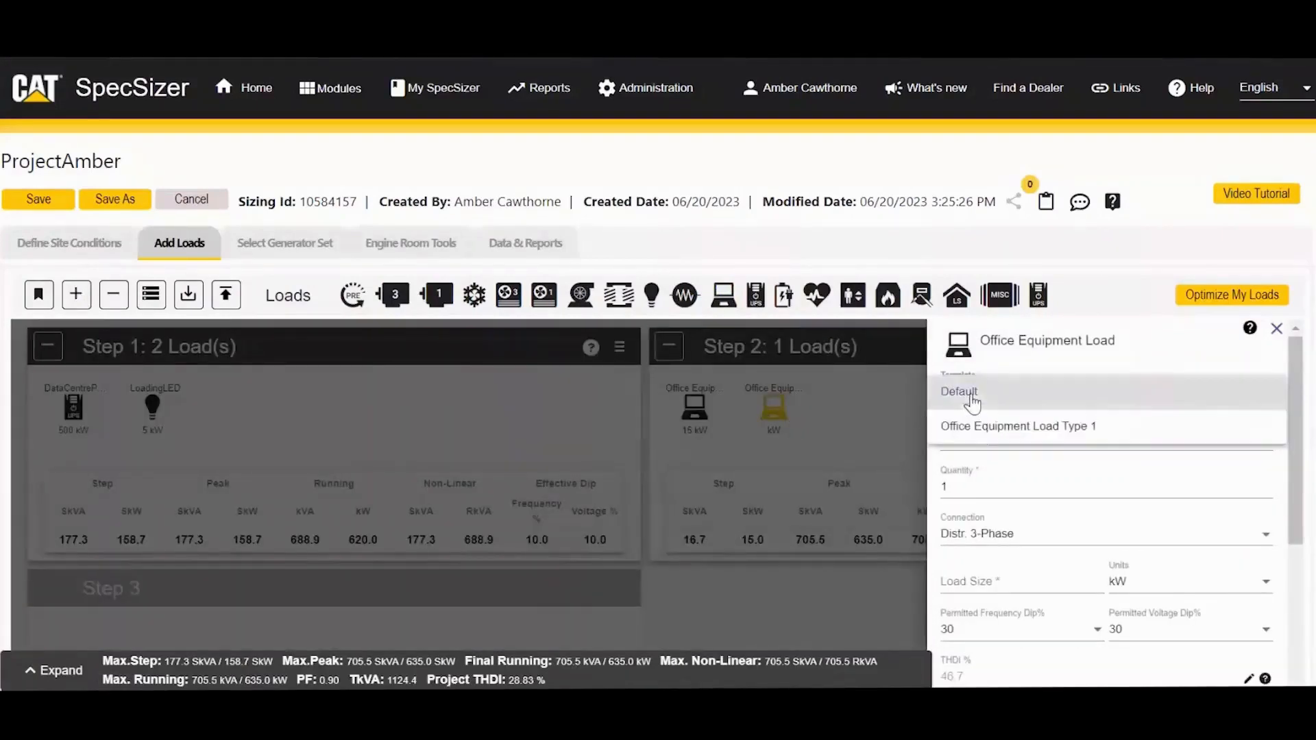
click(987, 428)
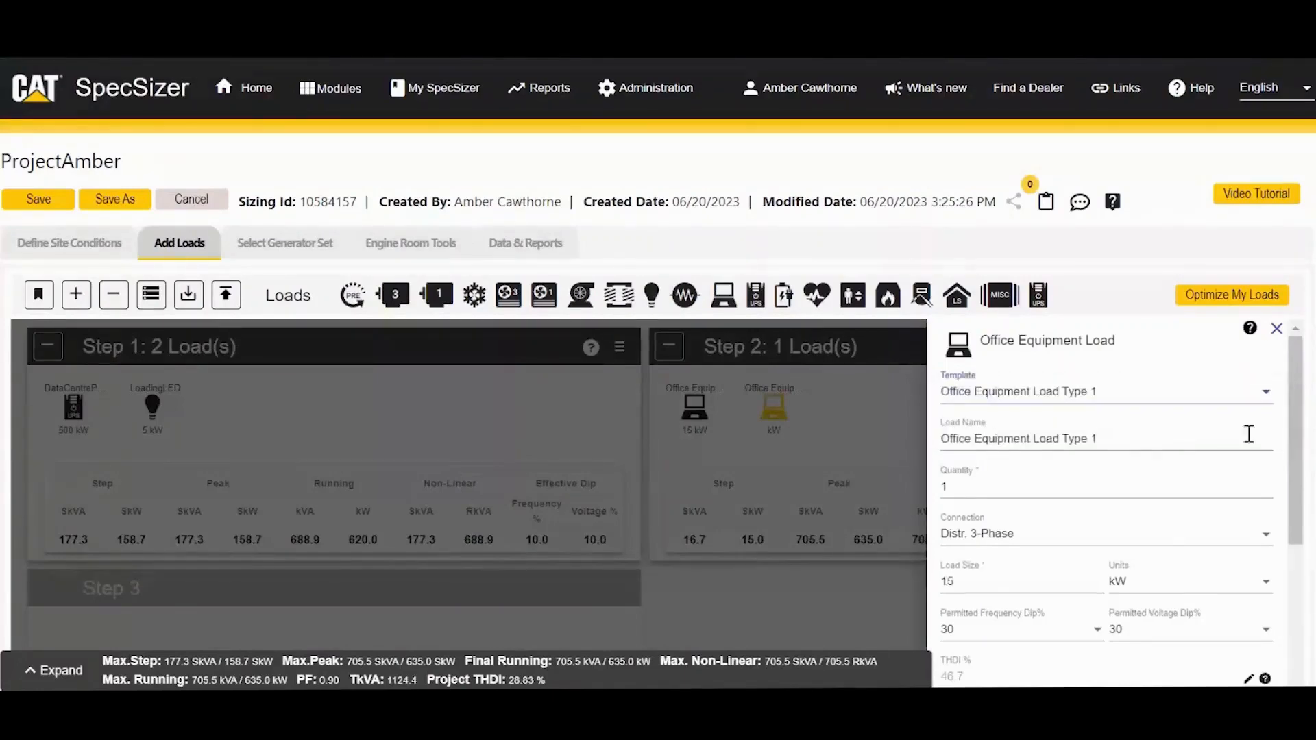
drag(1297, 433, 1307, 573)
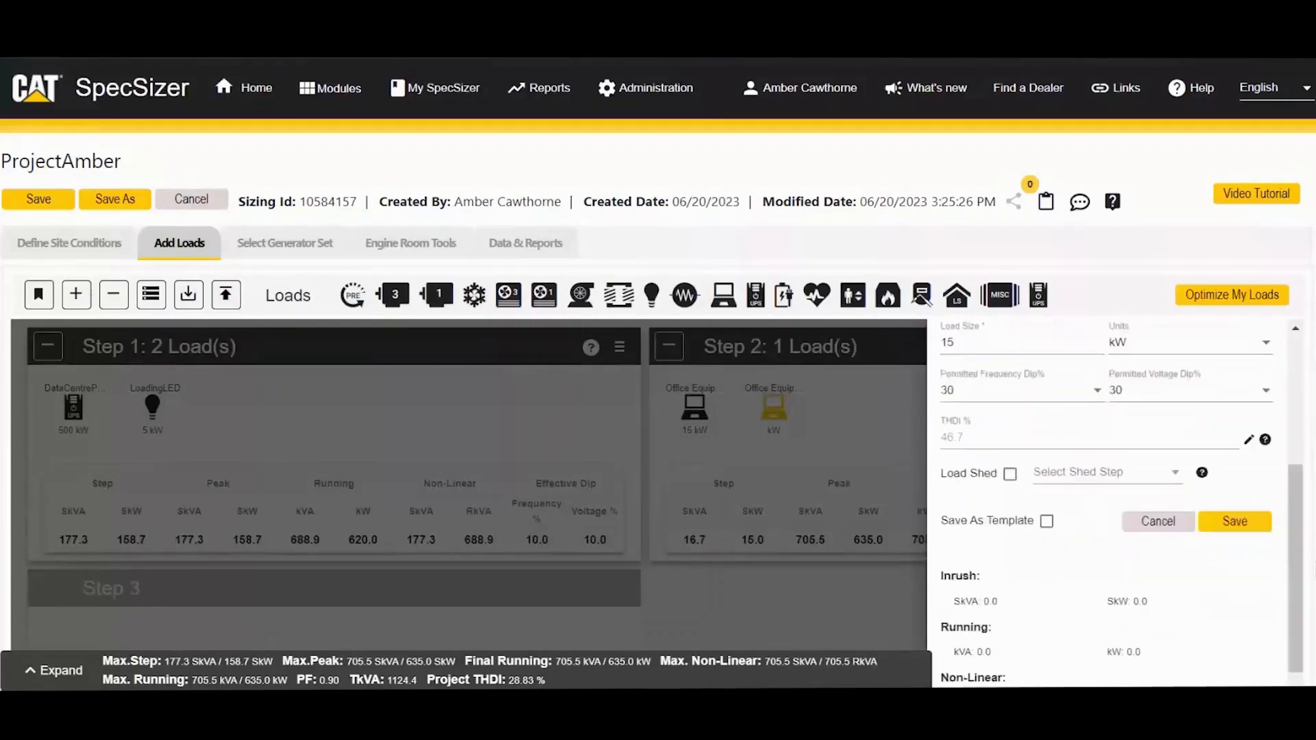
click(1246, 535)
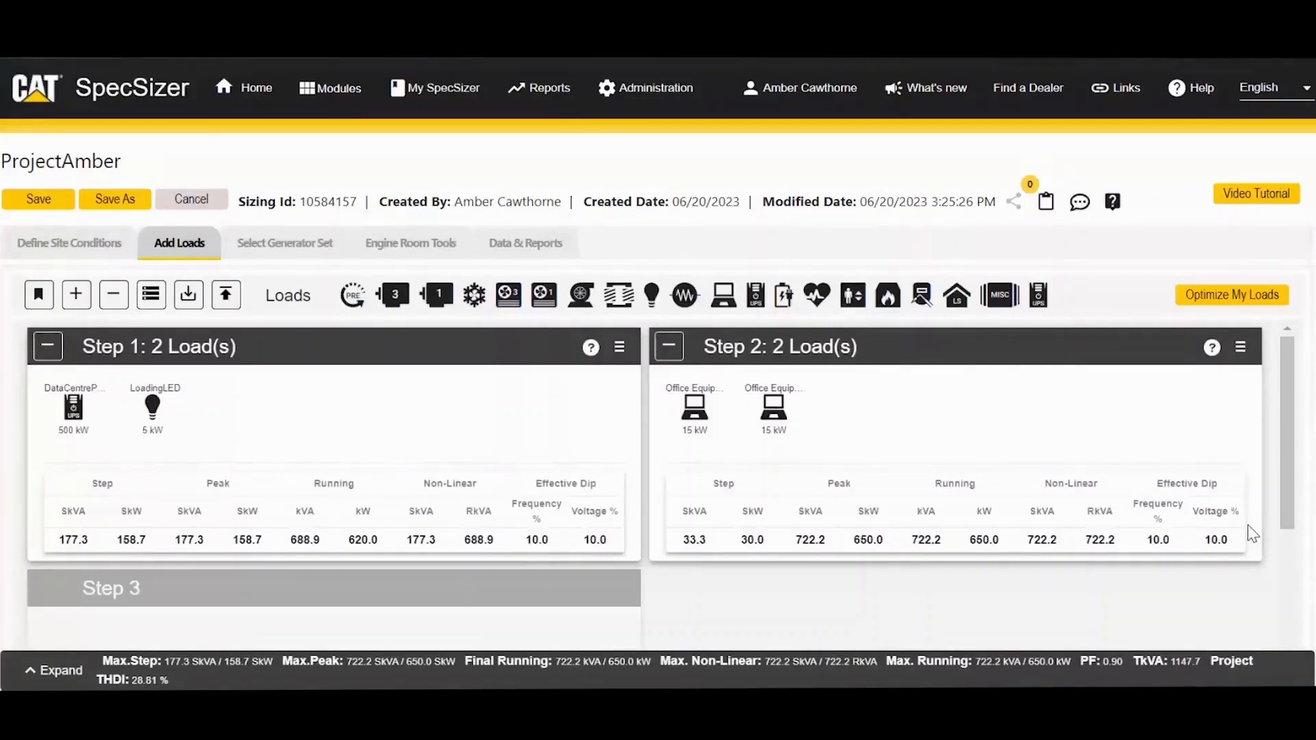
click(410, 103)
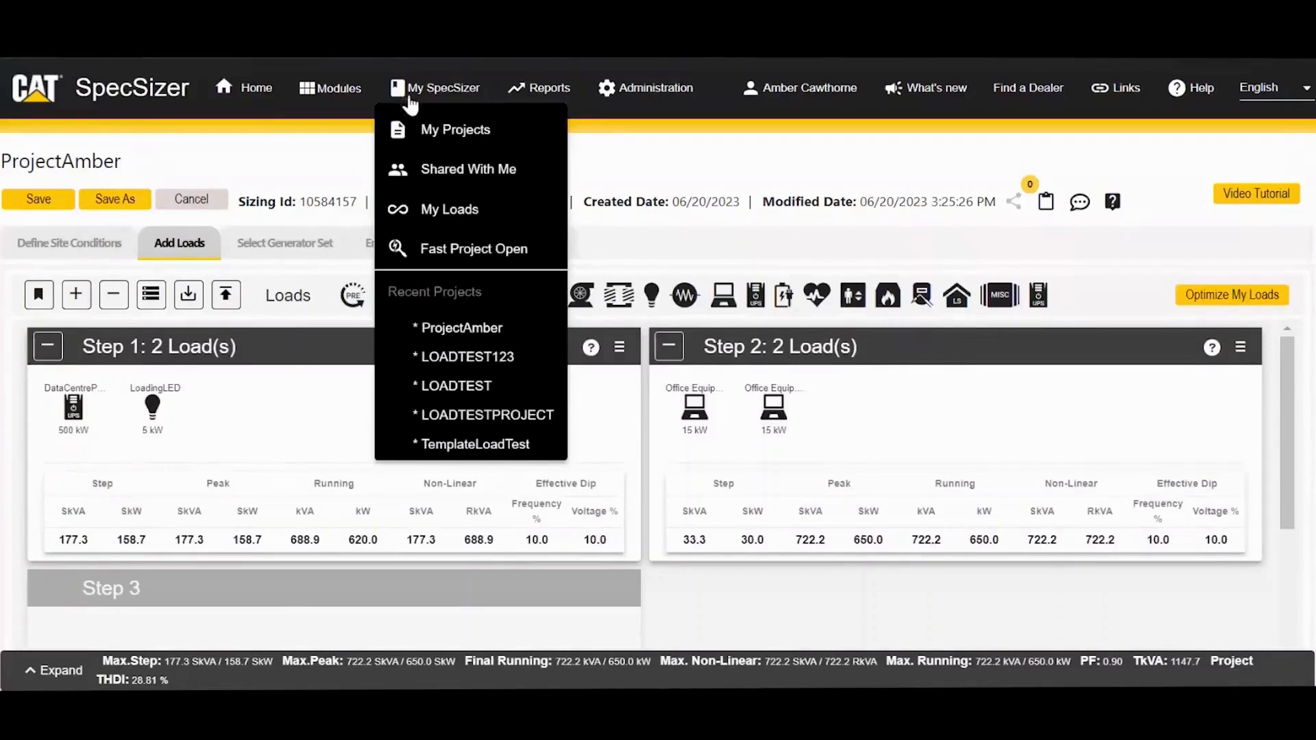